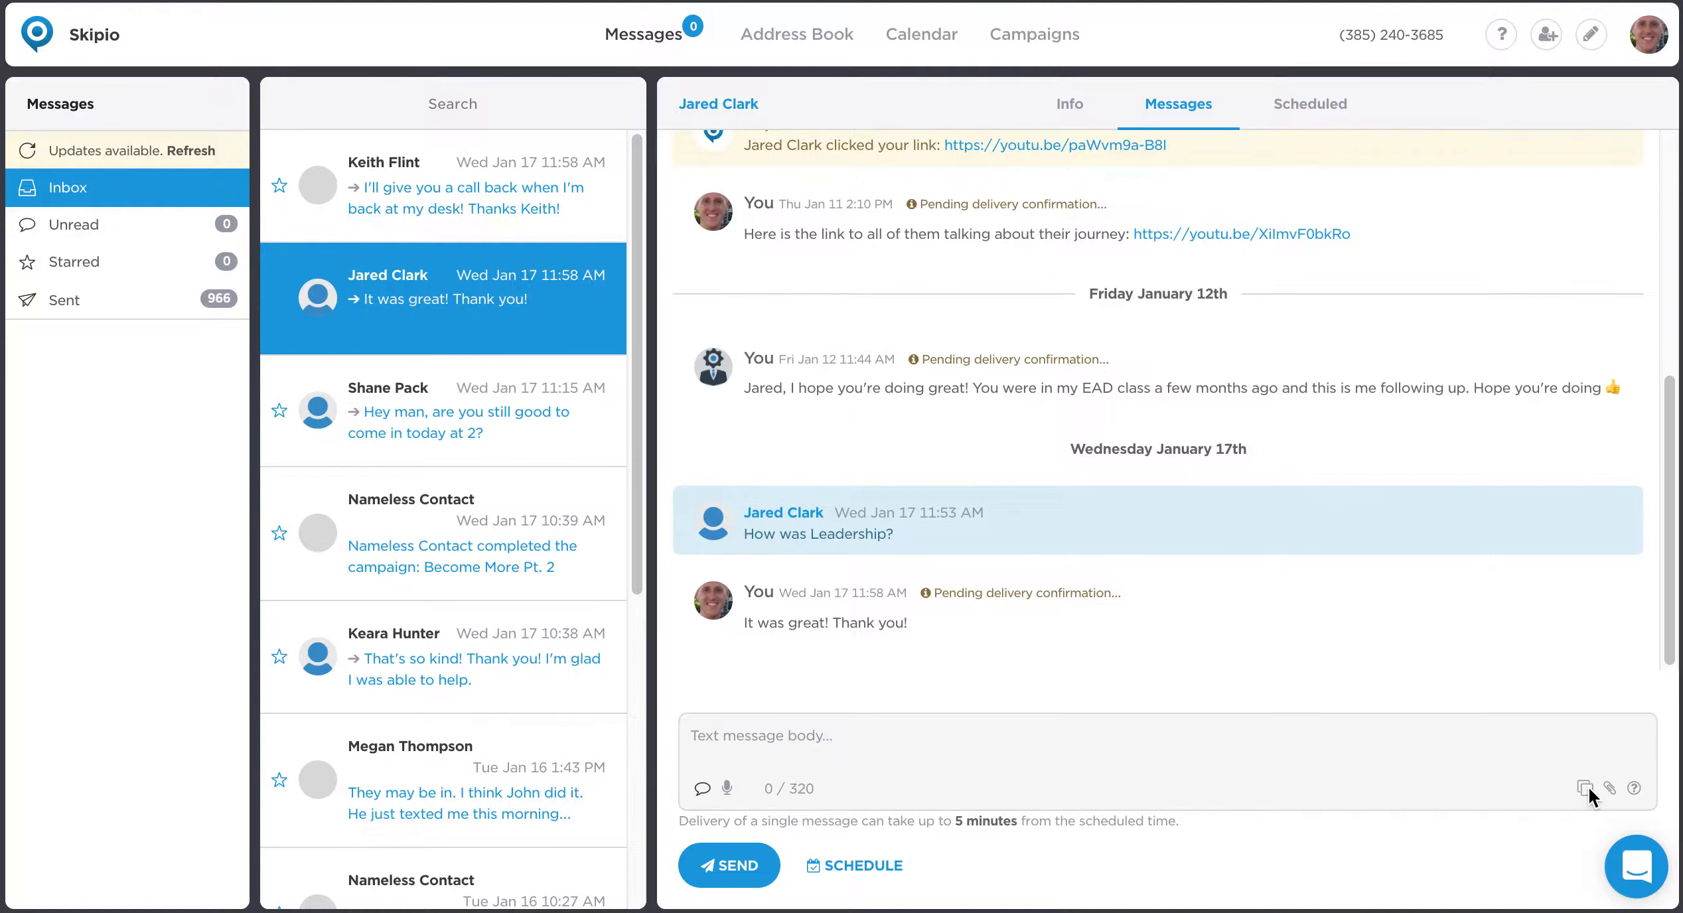
# Insert the "Reviews Pricing 99" quick response into the message to the open contact and clear the message body.
pyautogui.click(1585, 788)
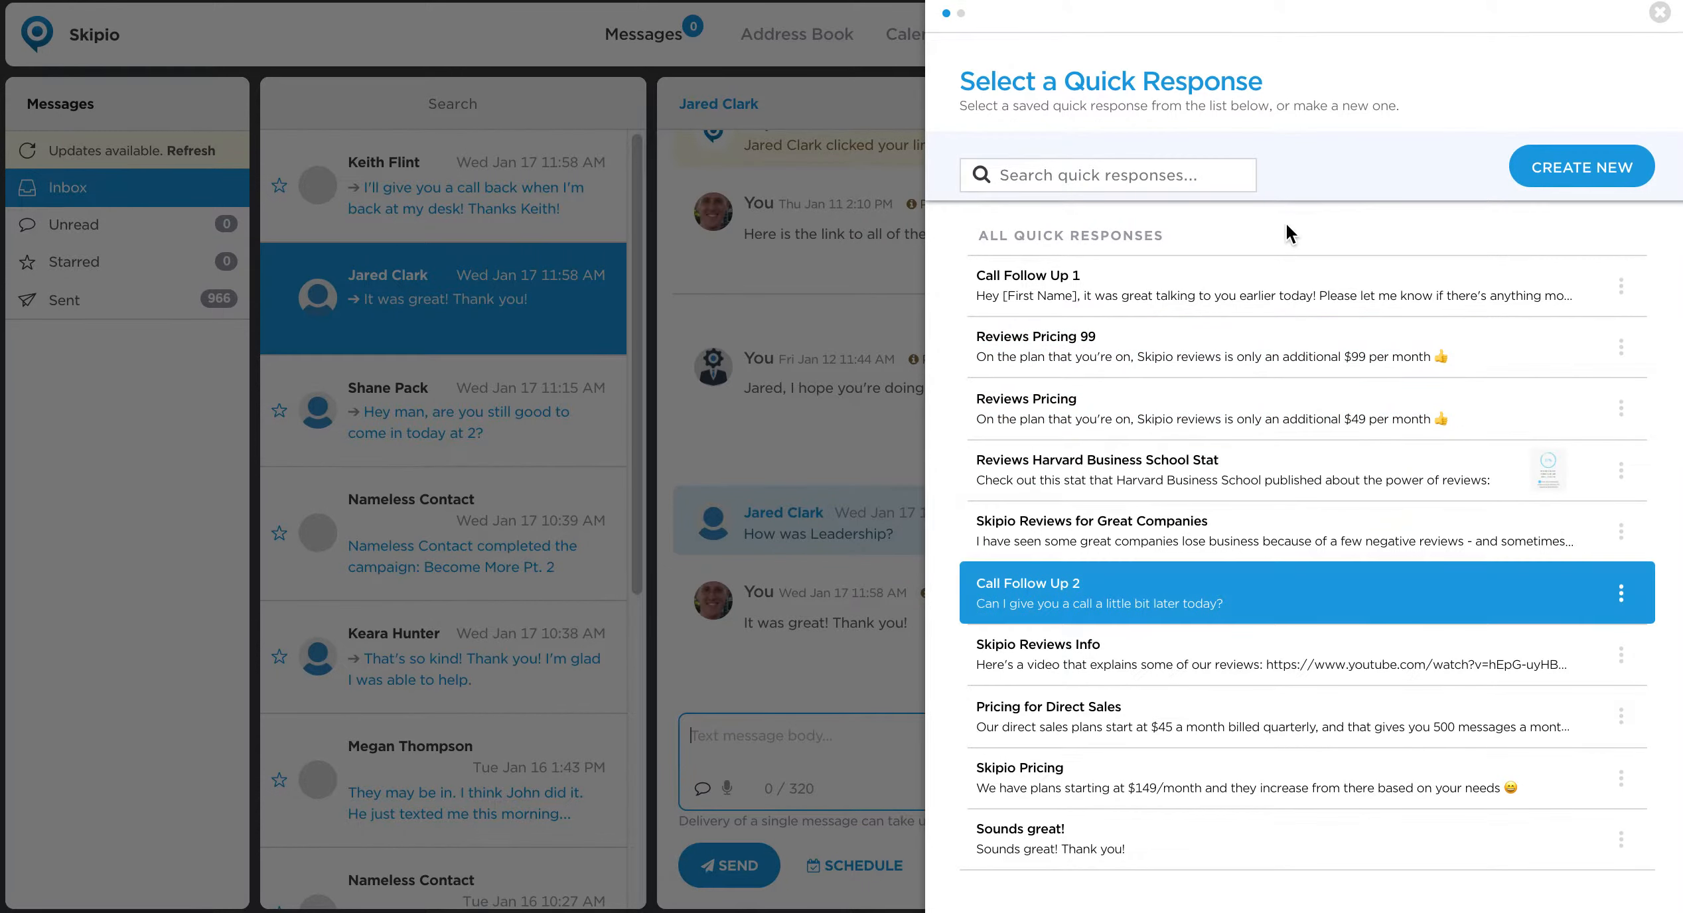
pyautogui.click(1341, 354)
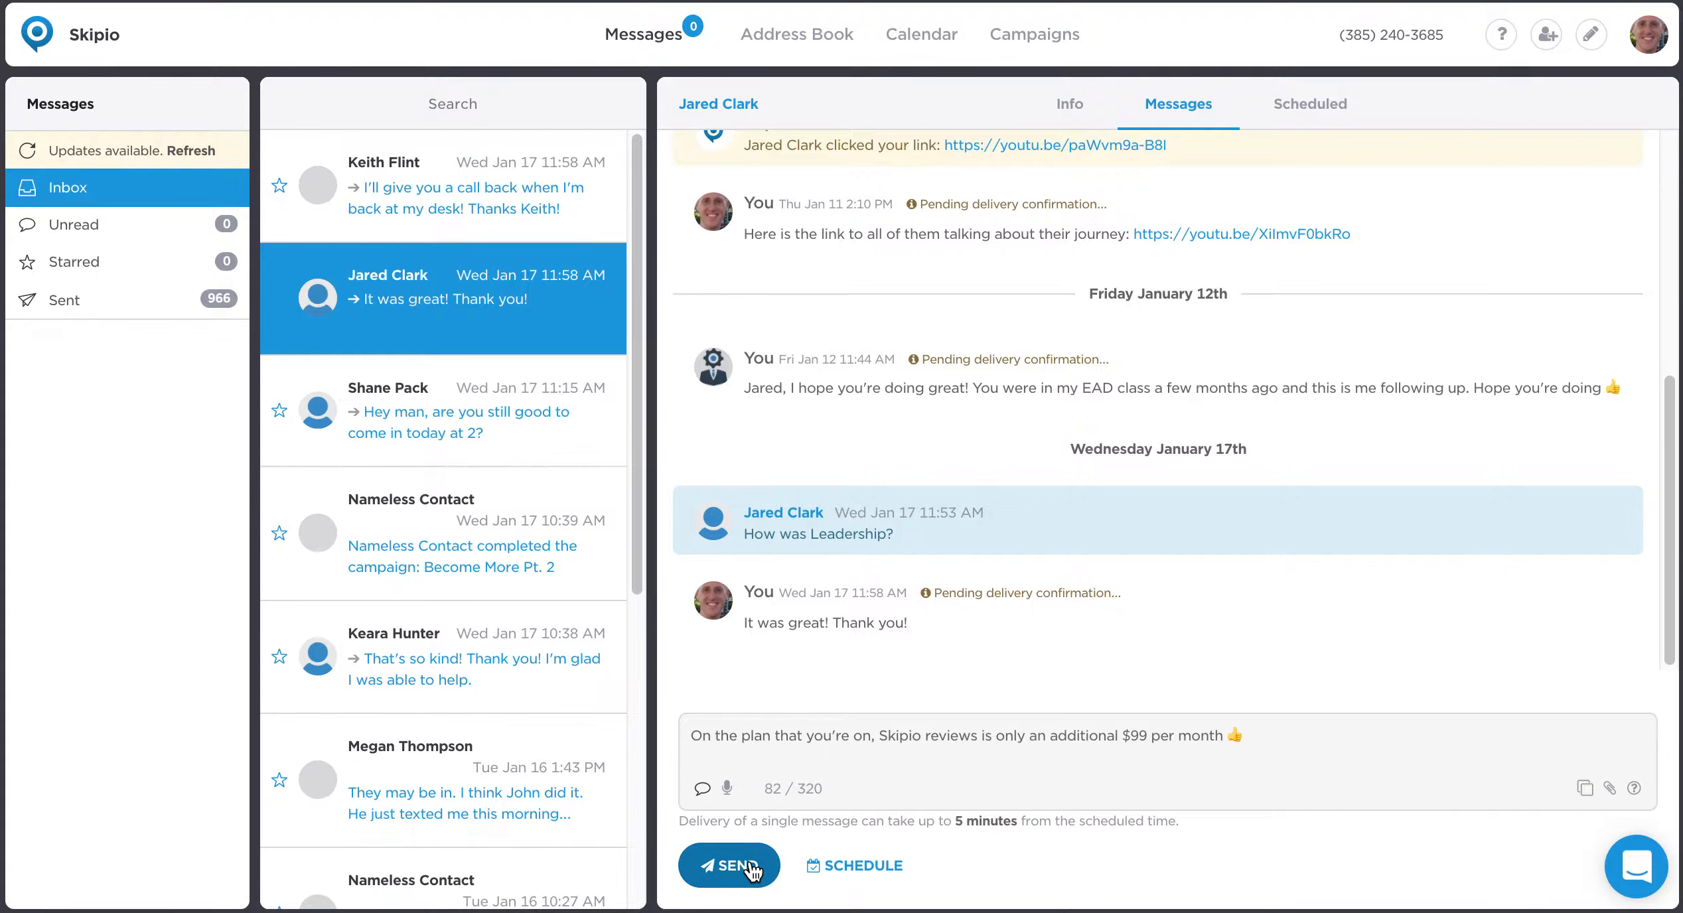
pyautogui.click(1251, 735)
pyautogui.hotkey('ctrl', 'a')
pyautogui.press('BackSpace')
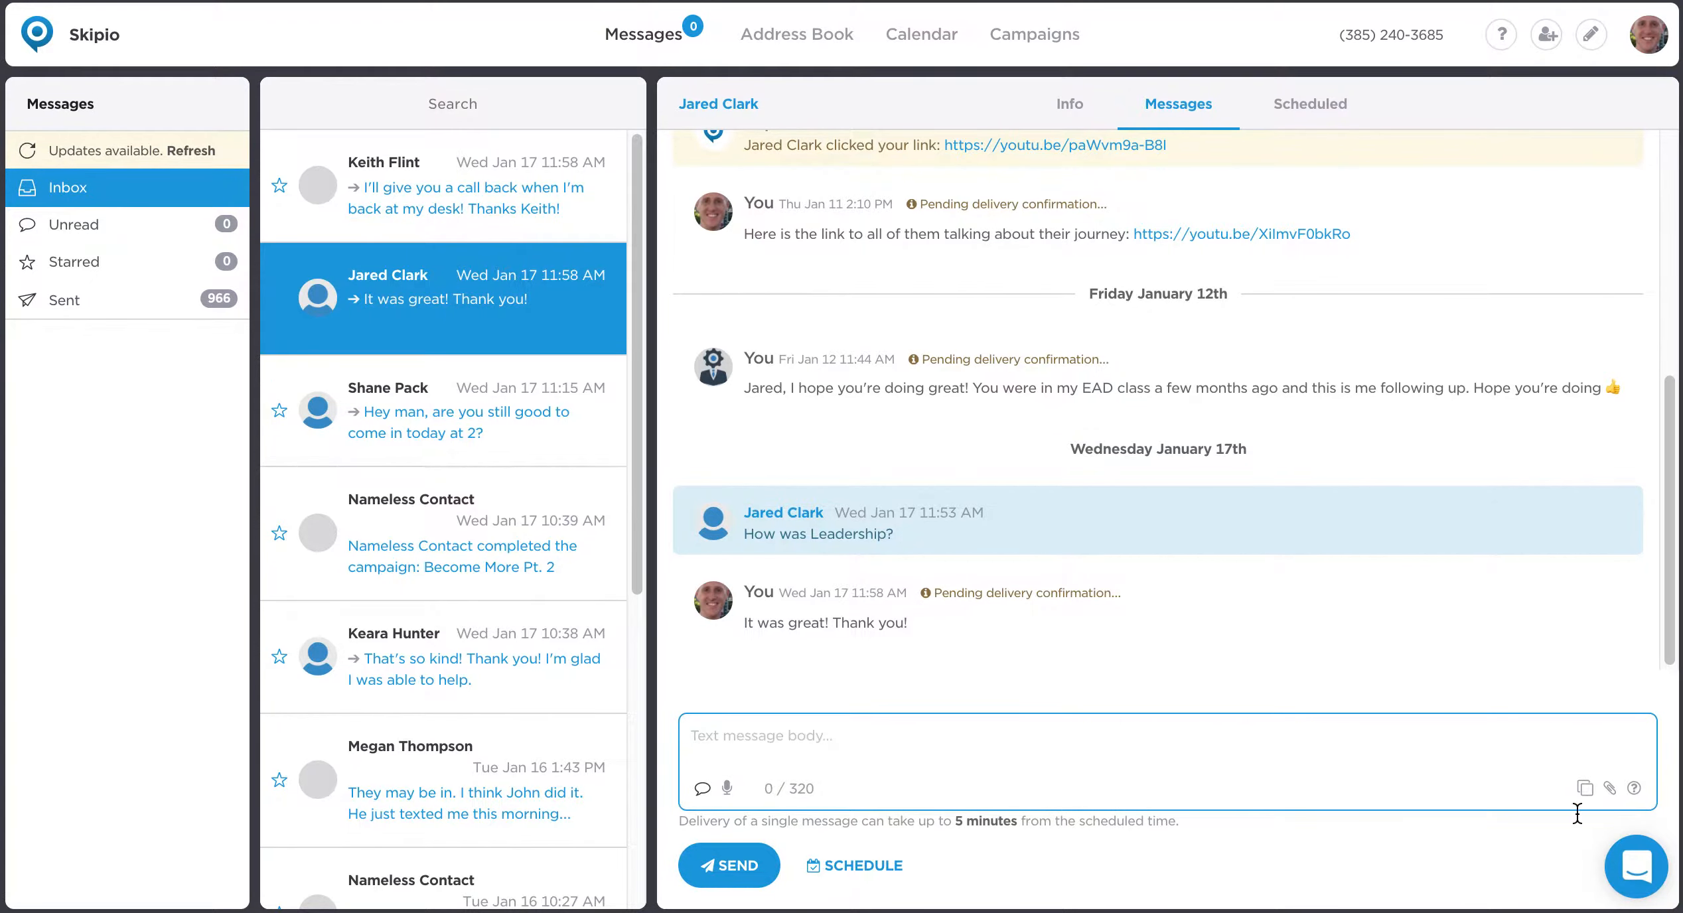
# Insert the "Call Follow Up 2" quick response into the message and clear the message body.
pyautogui.click(1584, 789)
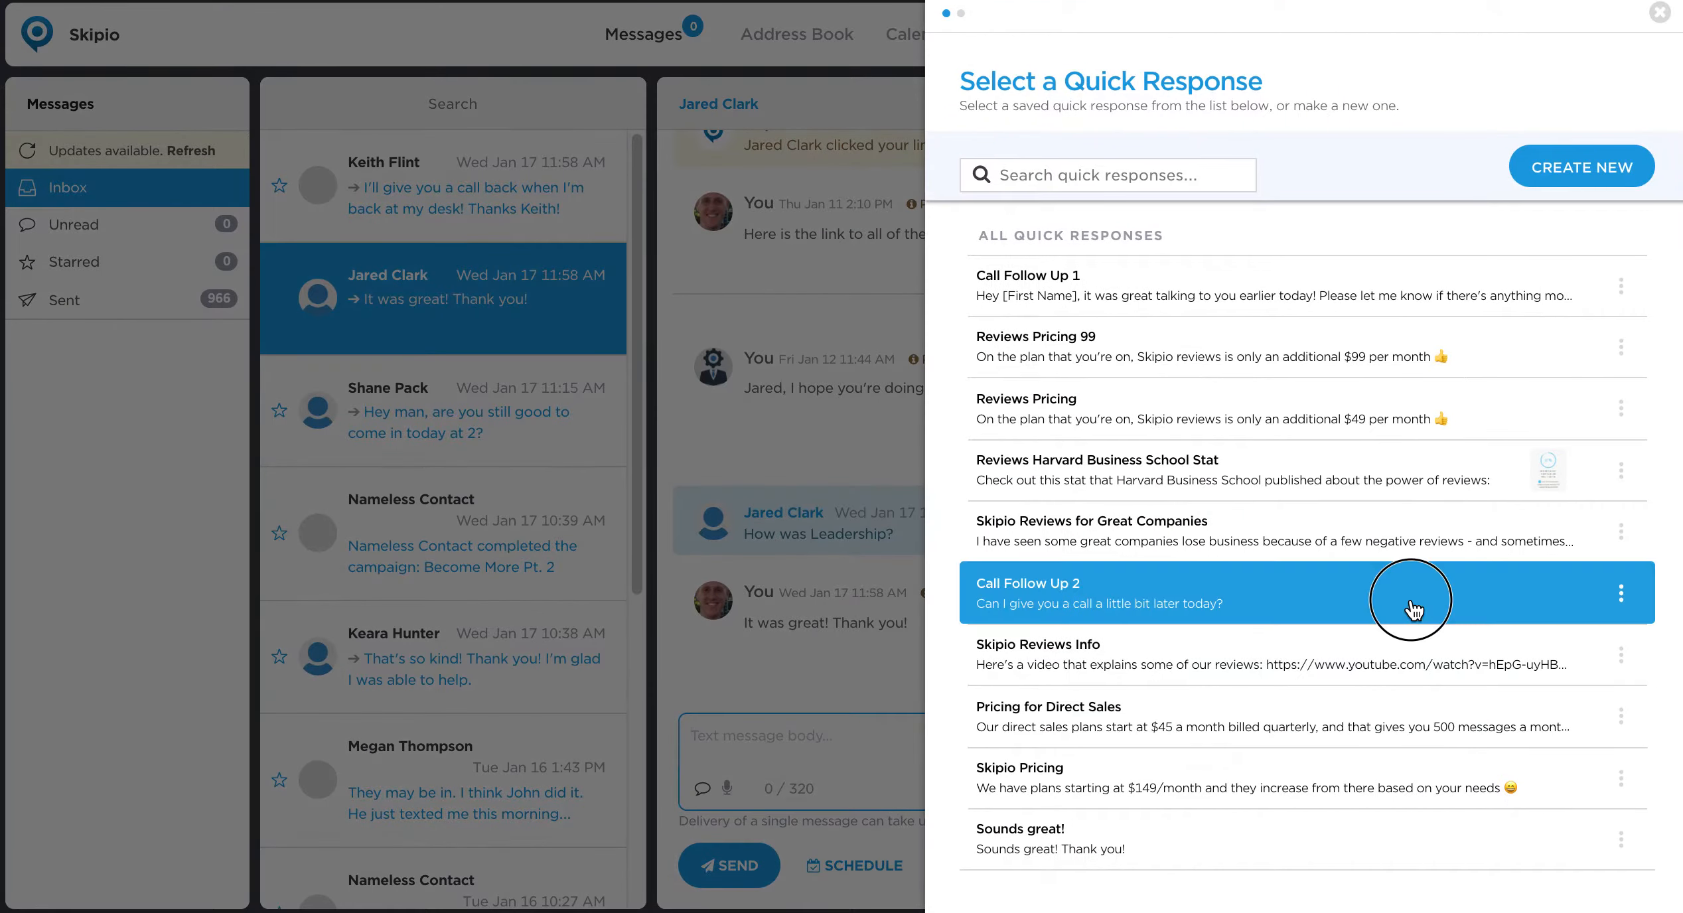
pyautogui.click(1412, 607)
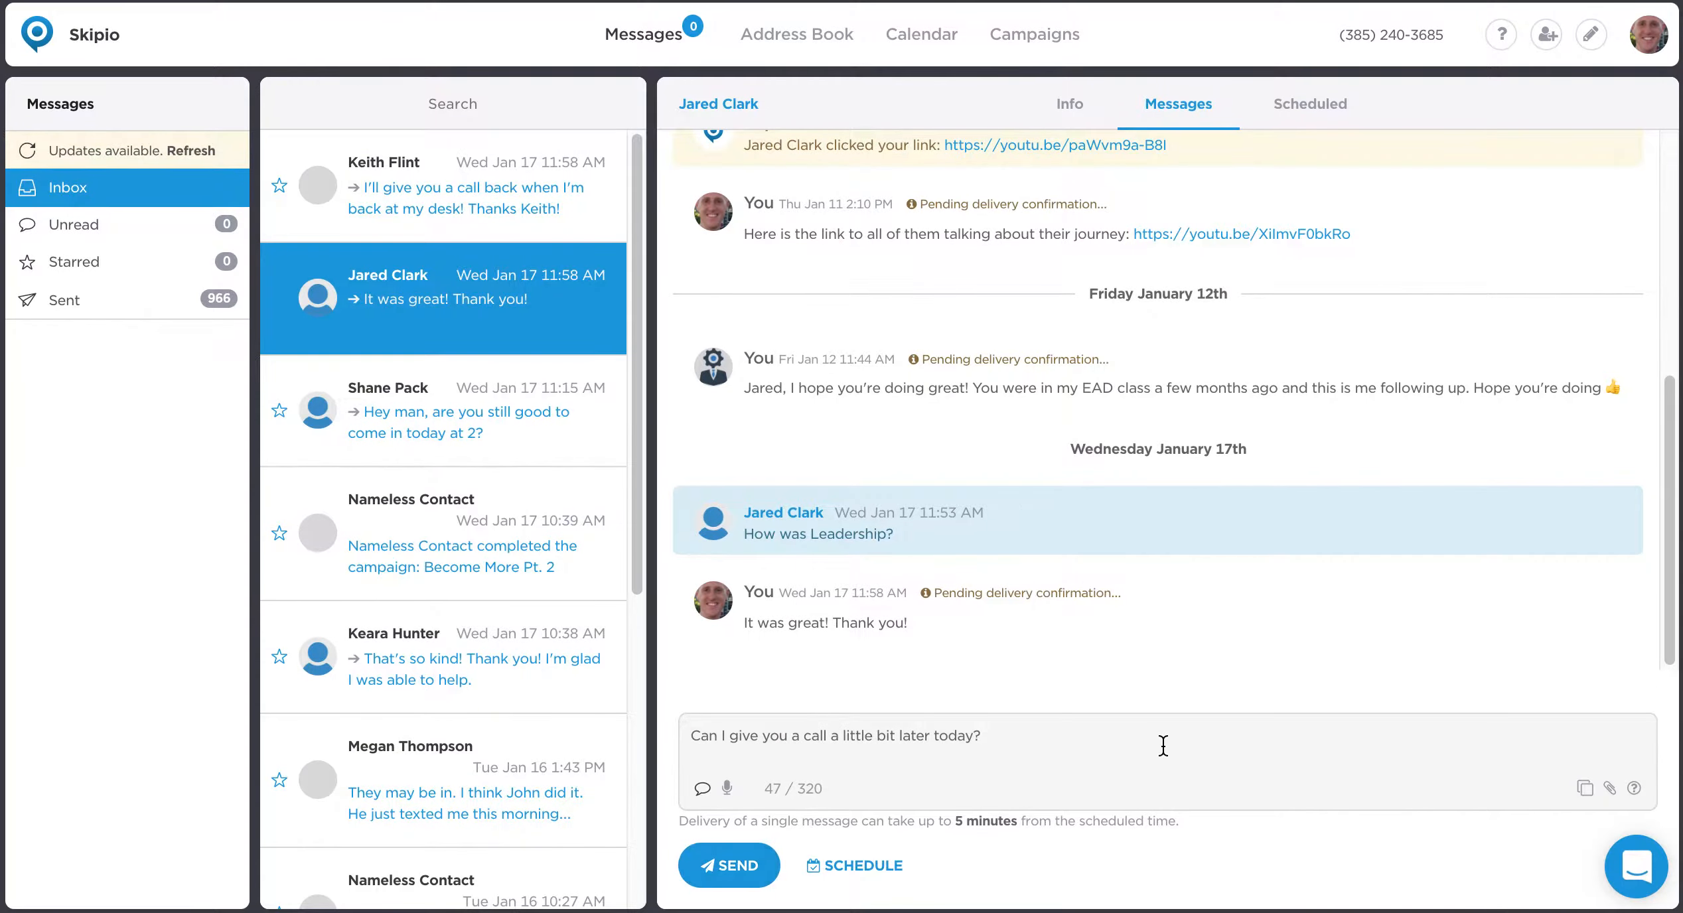
pyautogui.tripleClick(1163, 745)
pyautogui.press('BackSpace')
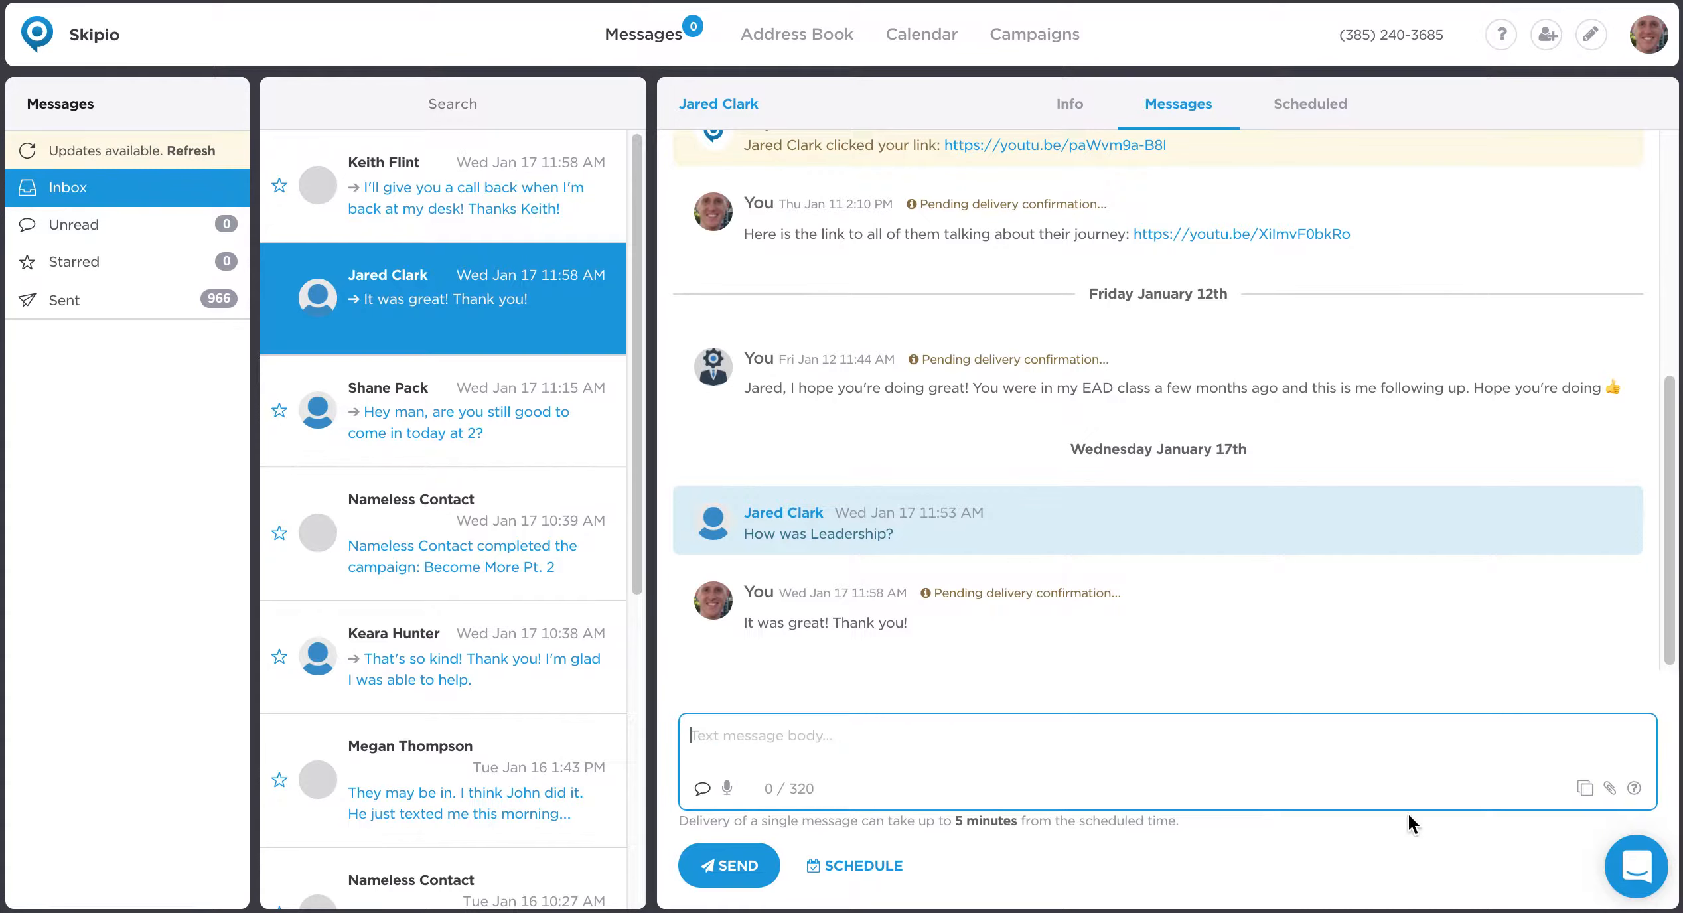
# Insert the "Pricing for Direct Sales" quick response into the message and clear the message body.
pyautogui.click(1584, 791)
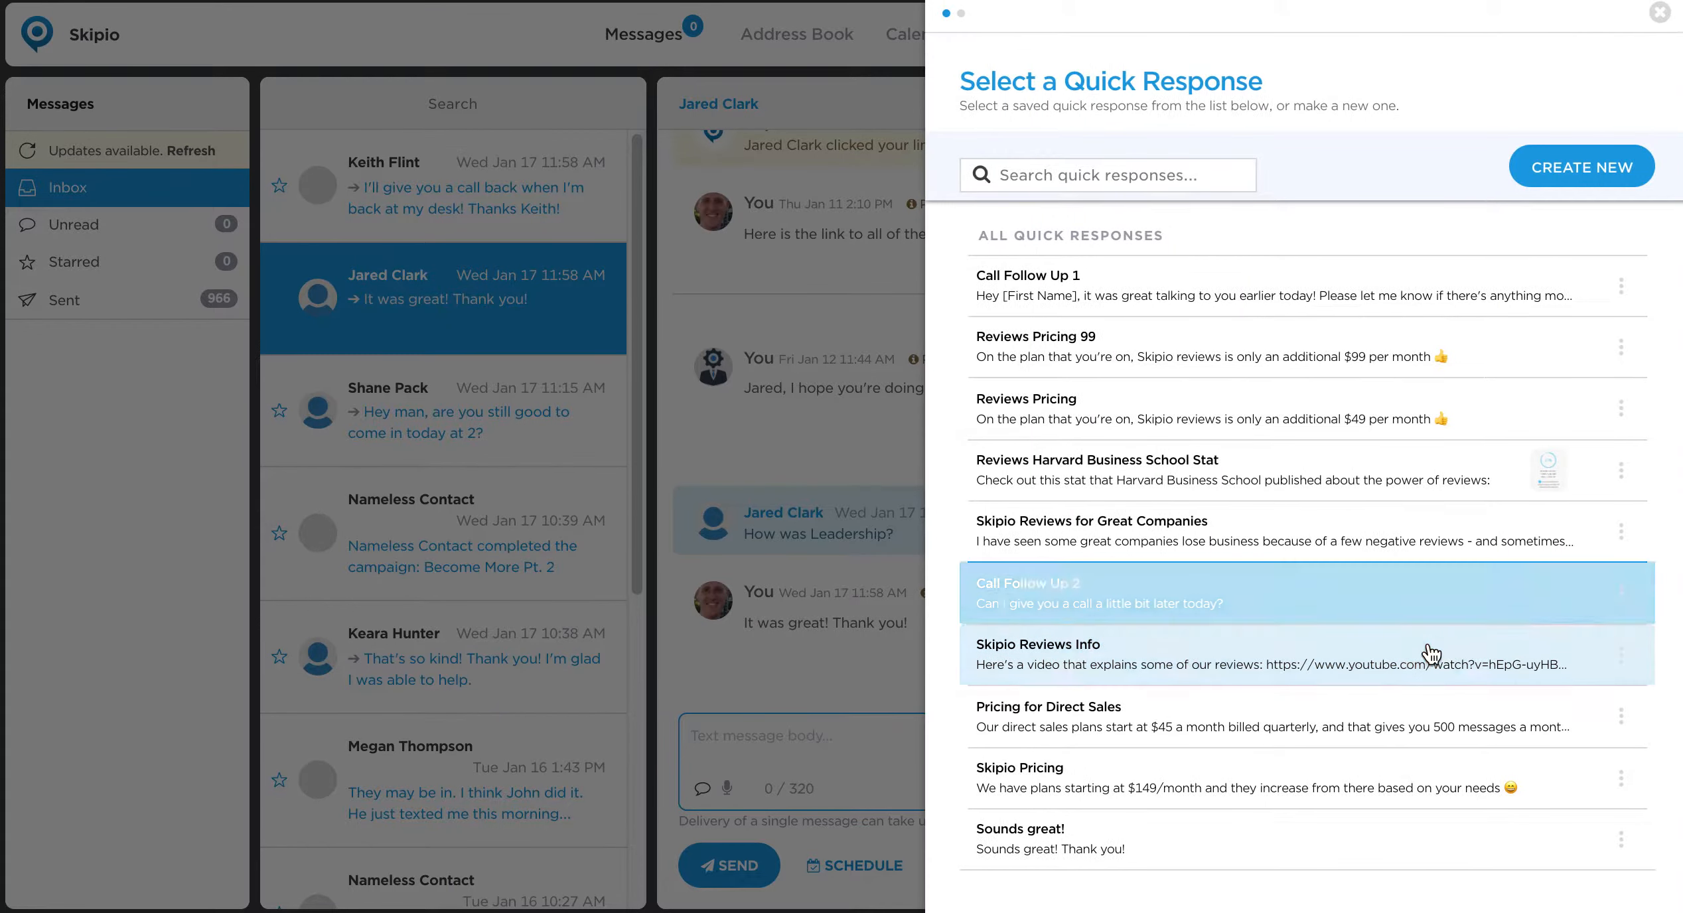
pyautogui.click(1388, 714)
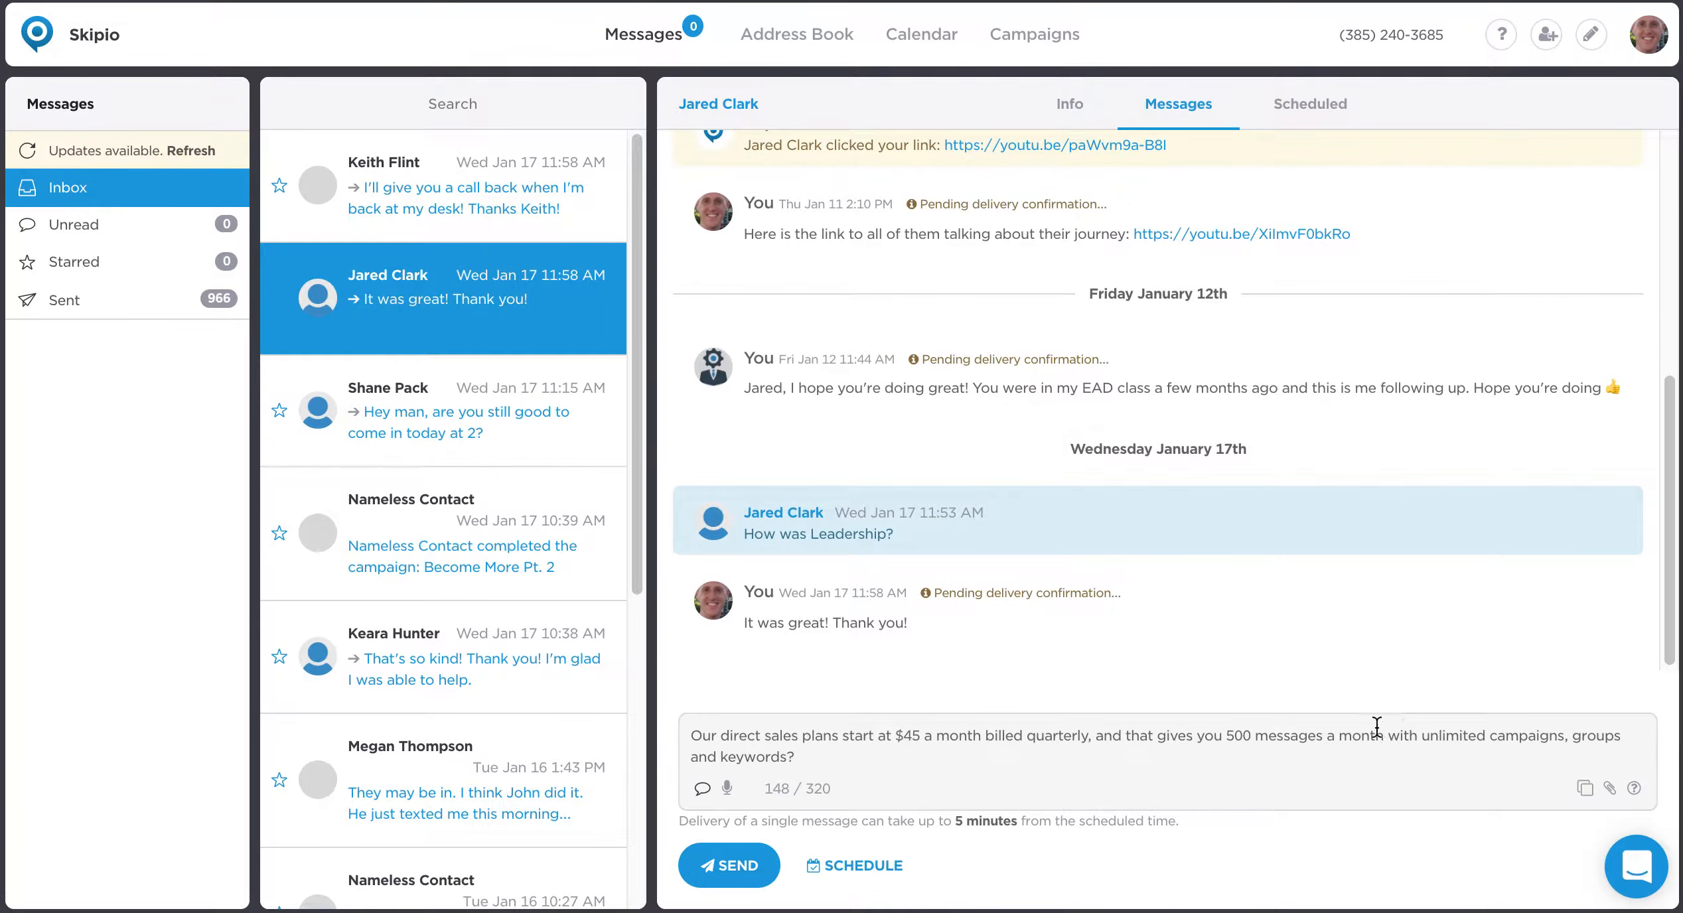
pyautogui.tripleClick(1228, 769)
pyautogui.press('BackSpace')
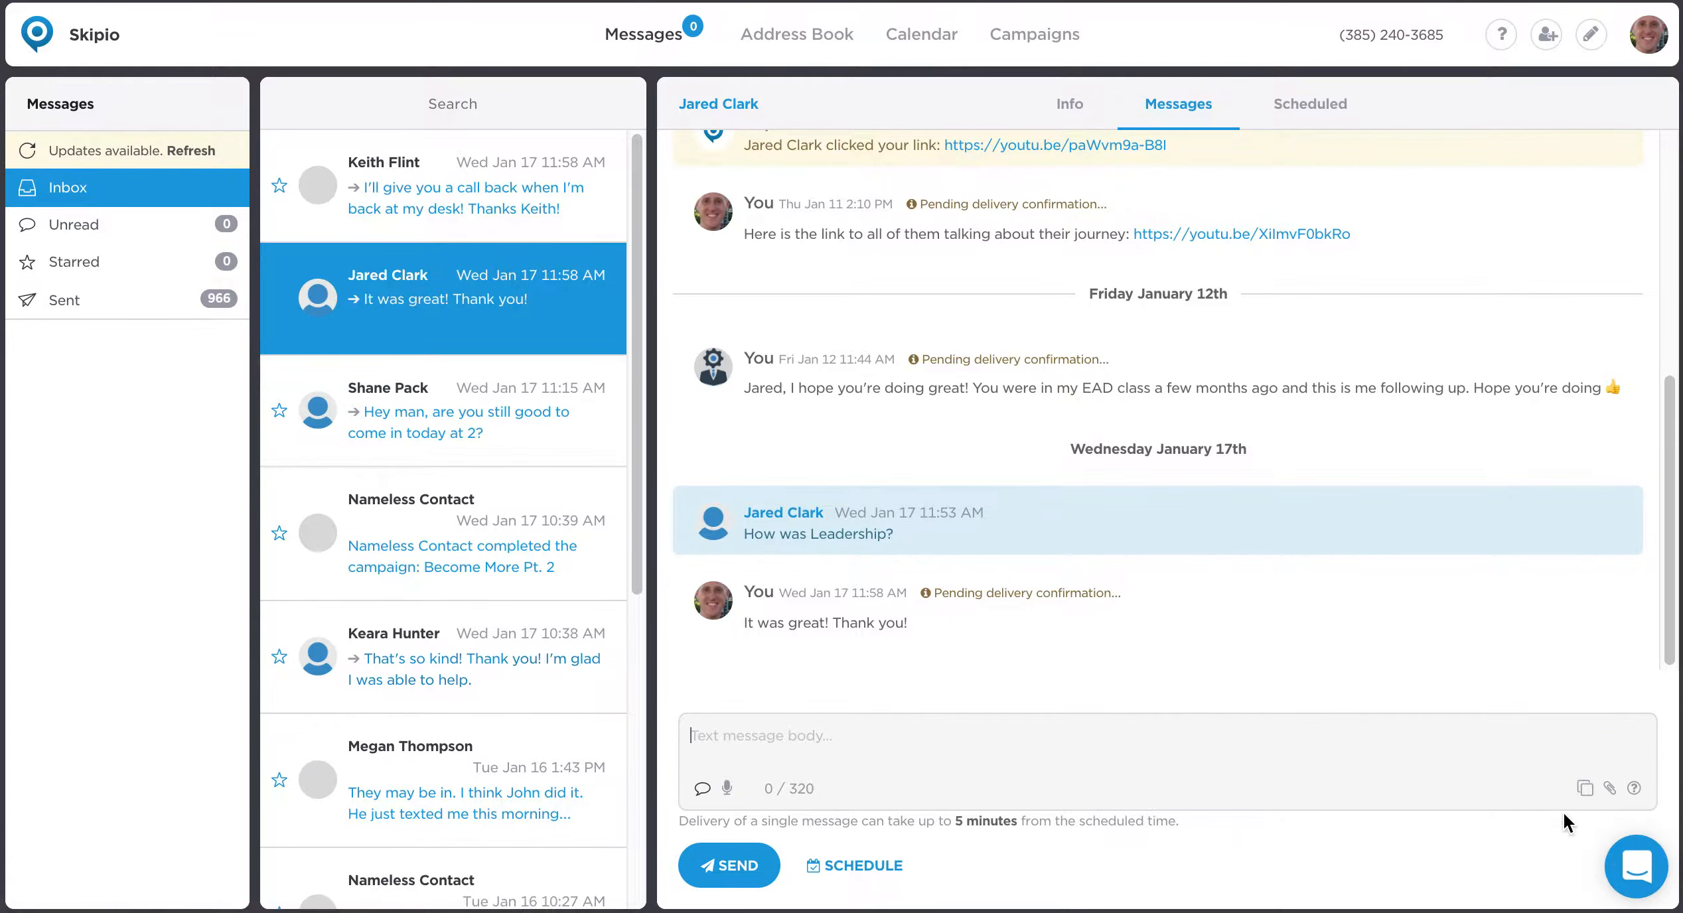
# Insert the "Sounds great!" quick response into the message and clear the message body.
pyautogui.click(1584, 790)
pyautogui.click(1288, 858)
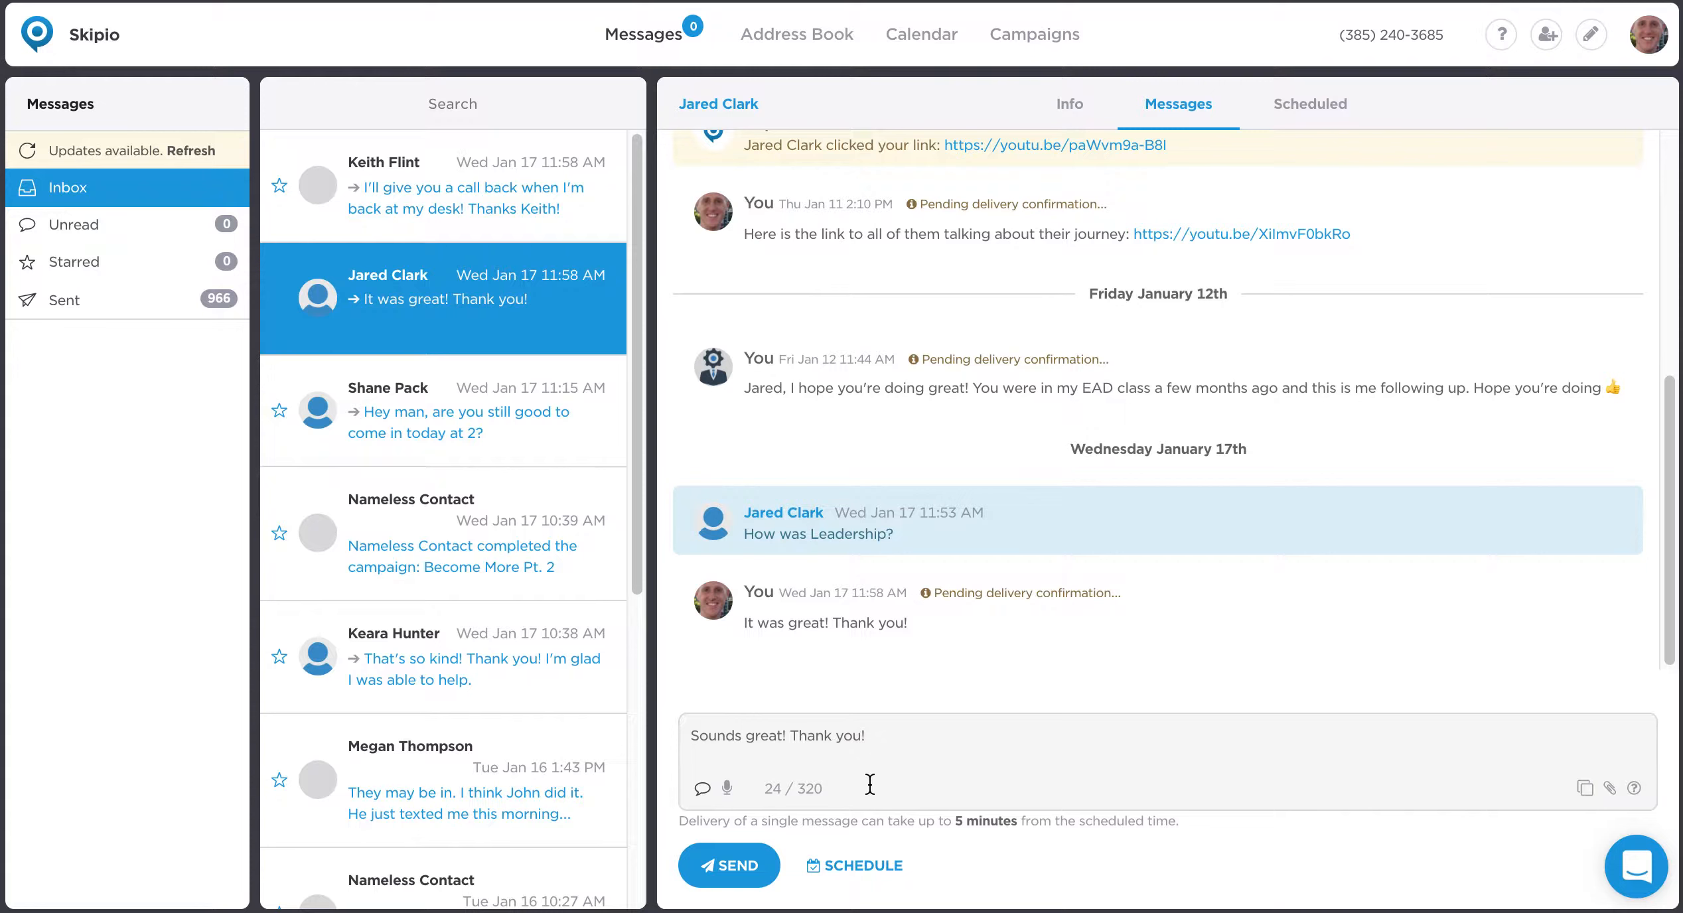
pyautogui.tripleClick(910, 733)
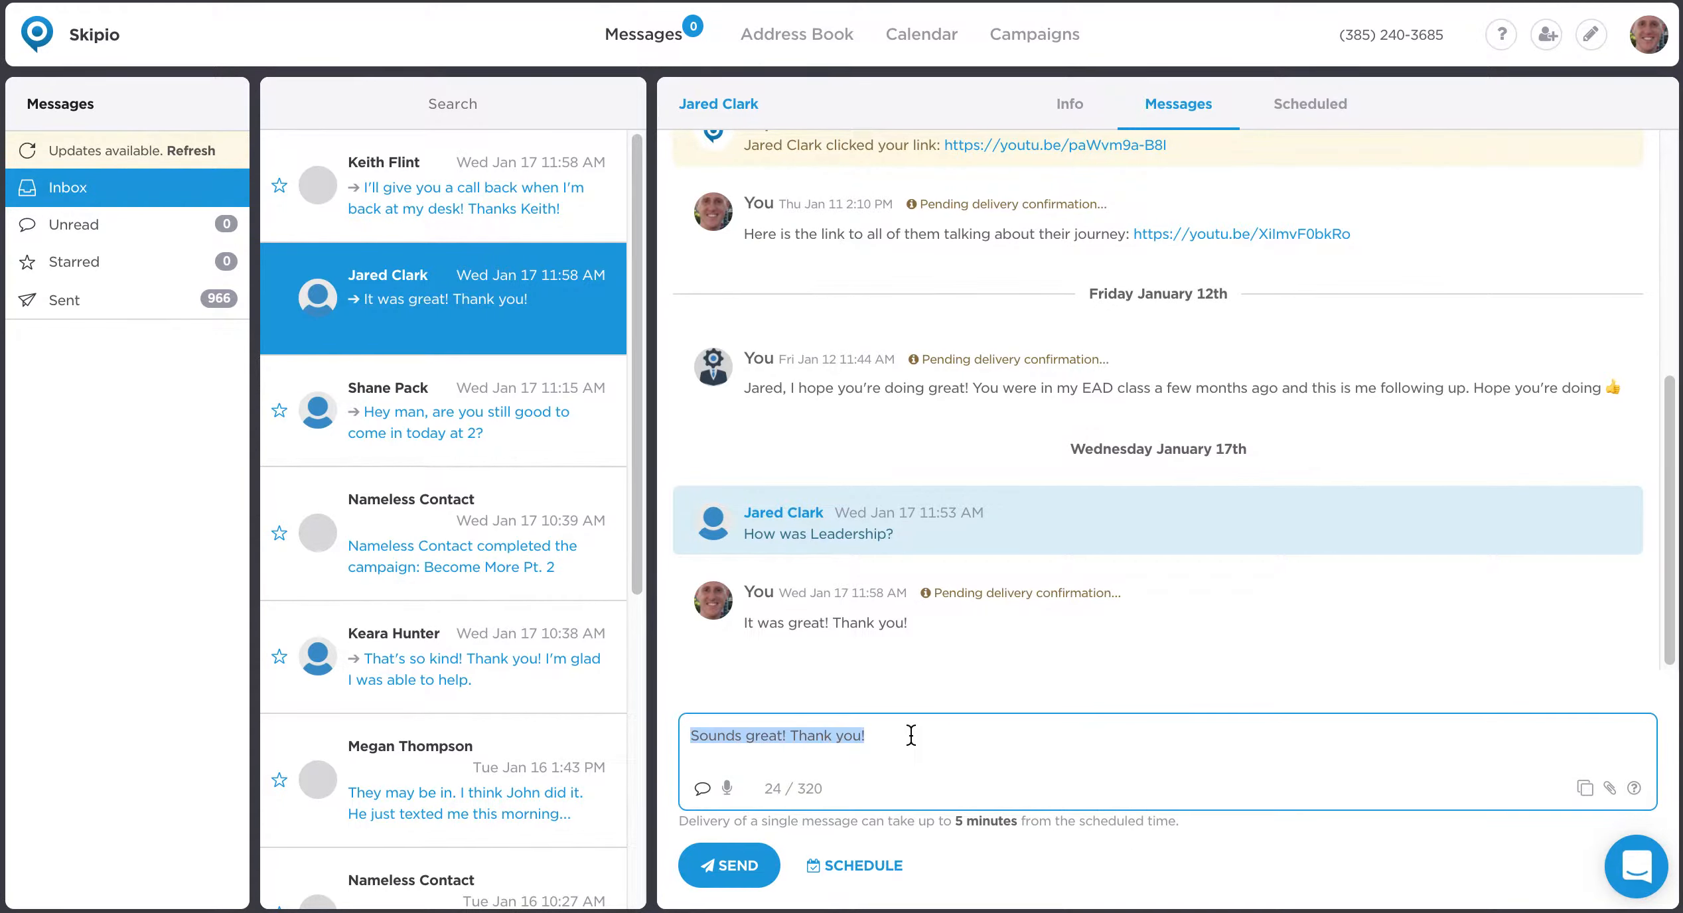
pyautogui.press('BackSpace')
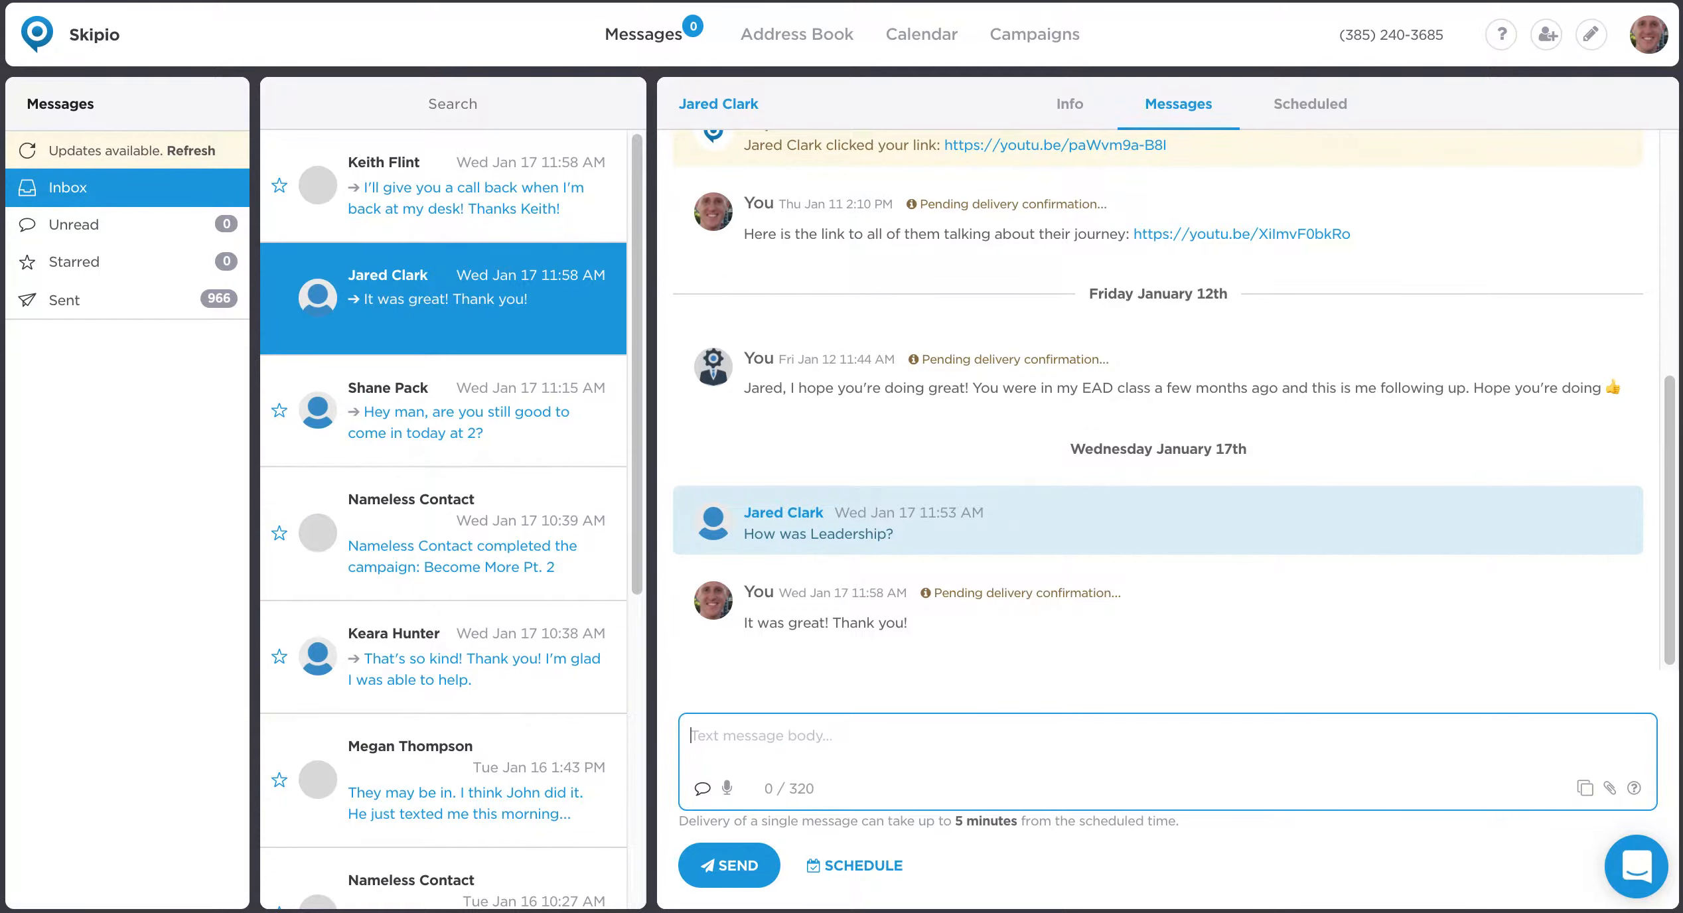
# Start a new quick response titled "Text to my wife when she asks when I'm coming home".
pyautogui.click(1583, 790)
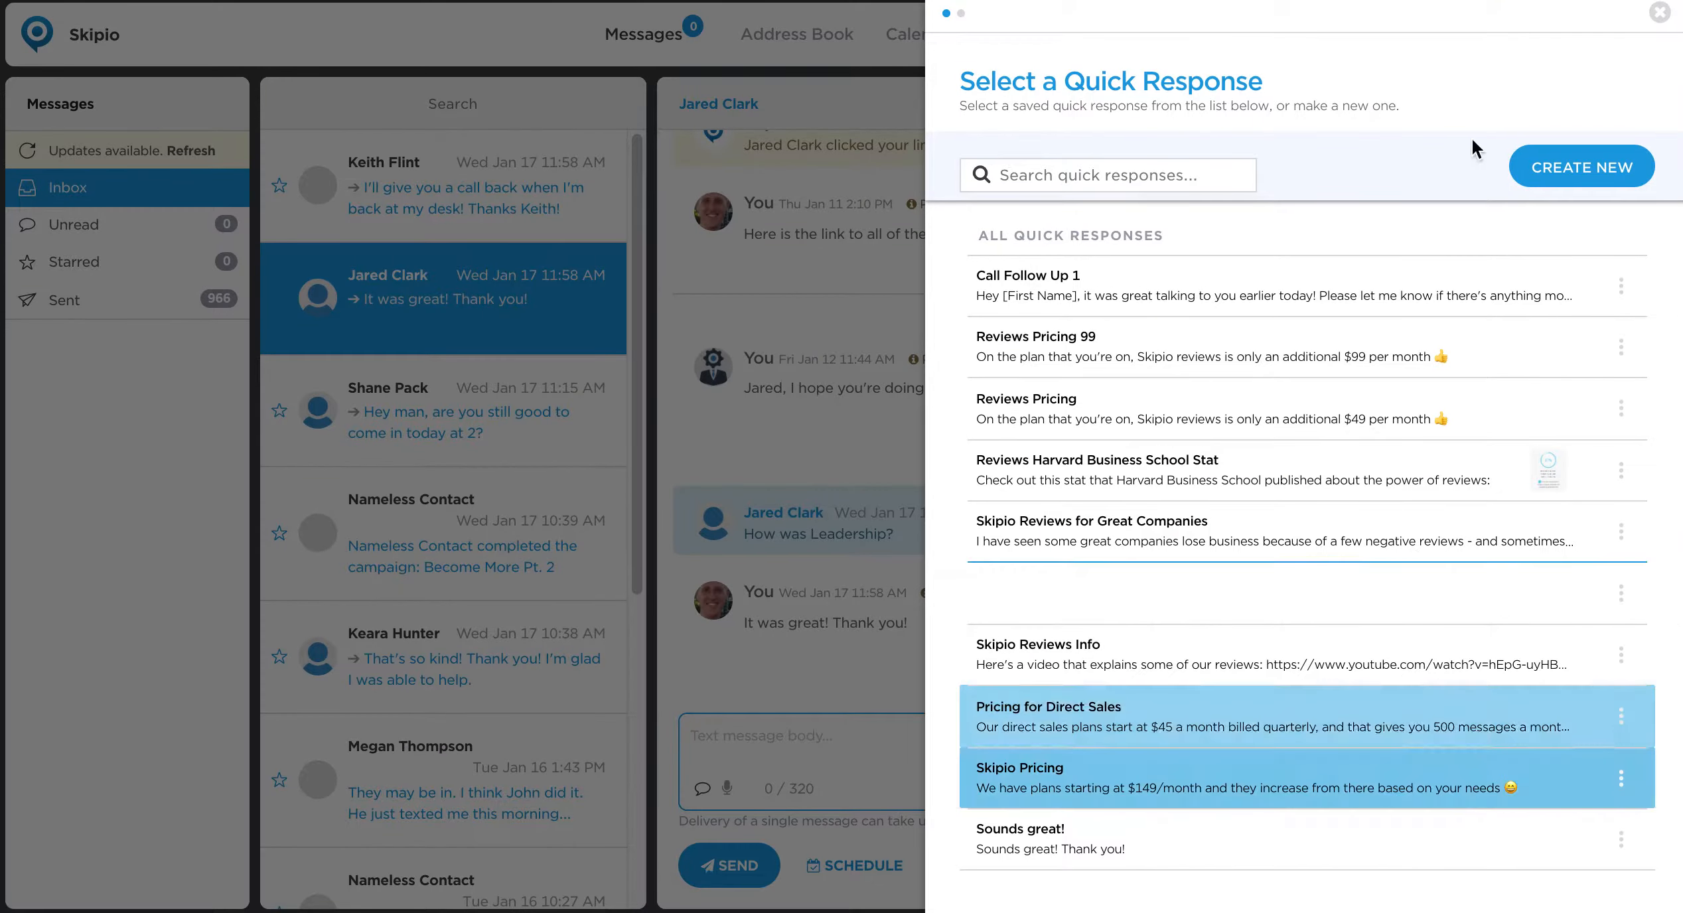
pyautogui.click(1592, 168)
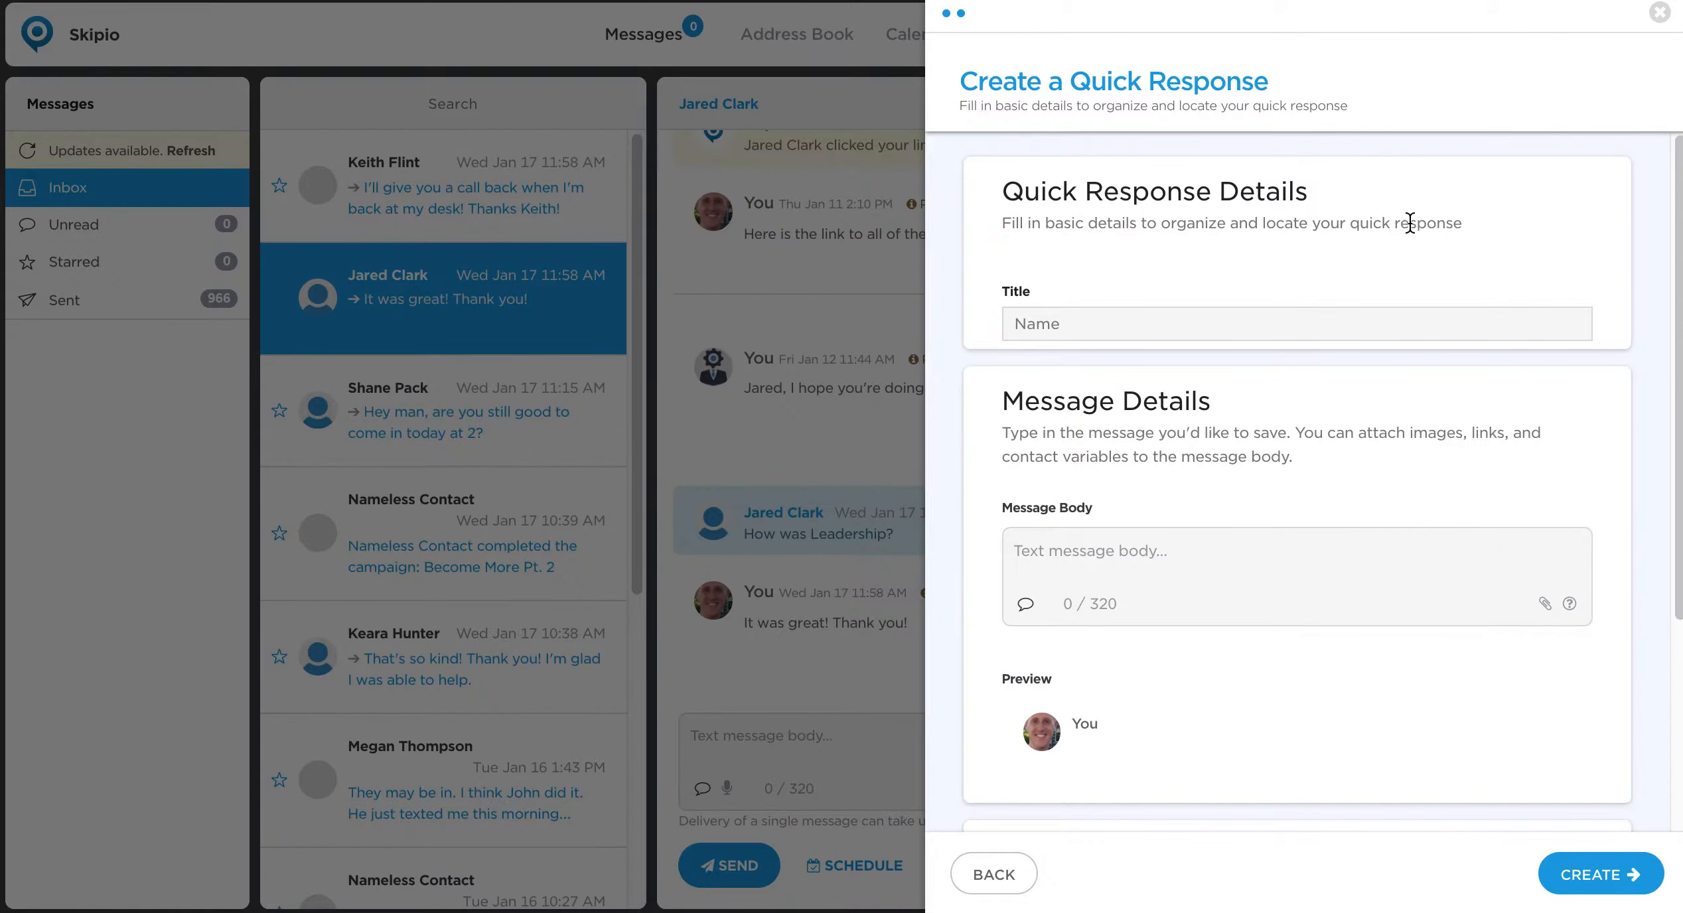
pyautogui.click(1206, 337)
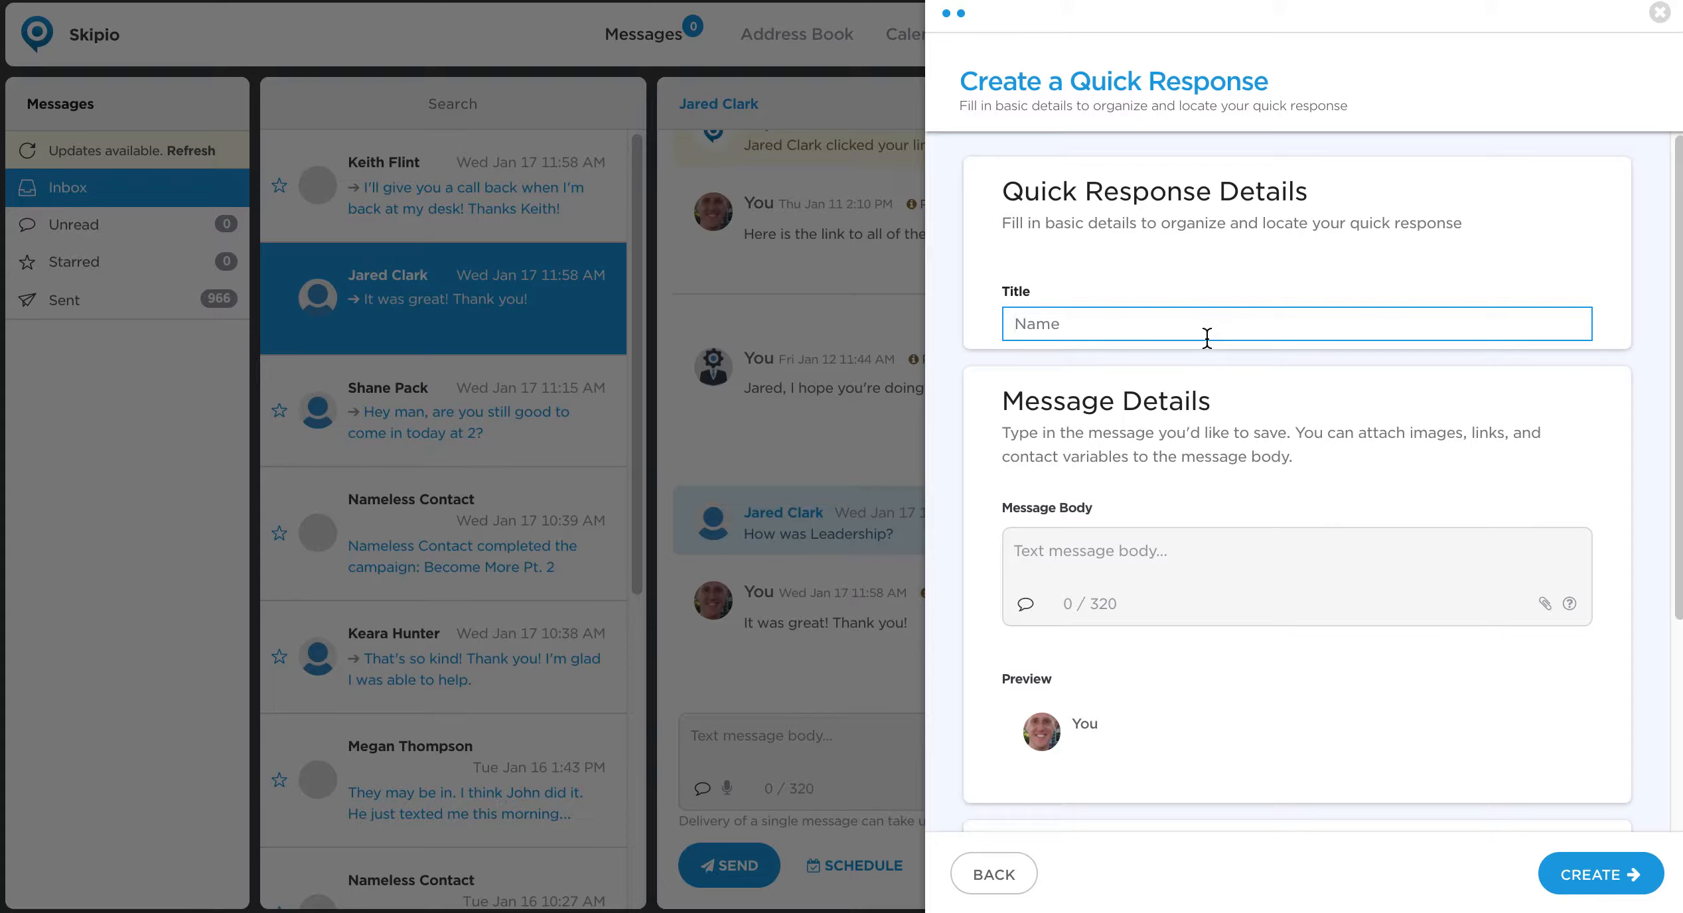
pyautogui.write('Text to my wife when she ask')
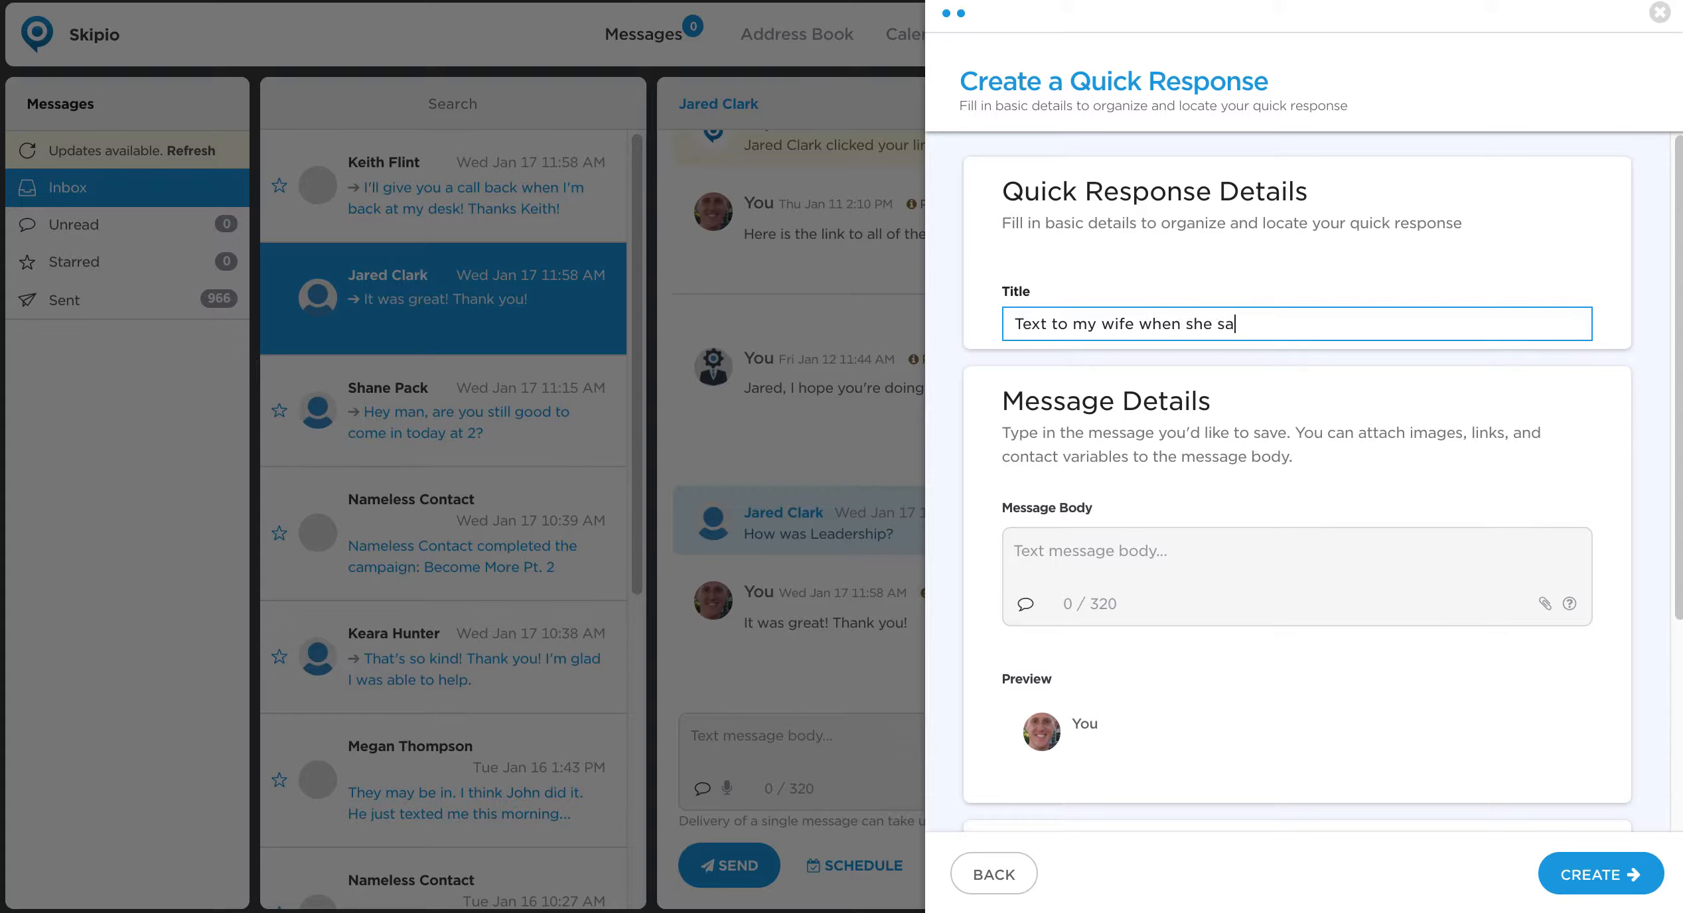
pyautogui.write("s when I'm coming home")
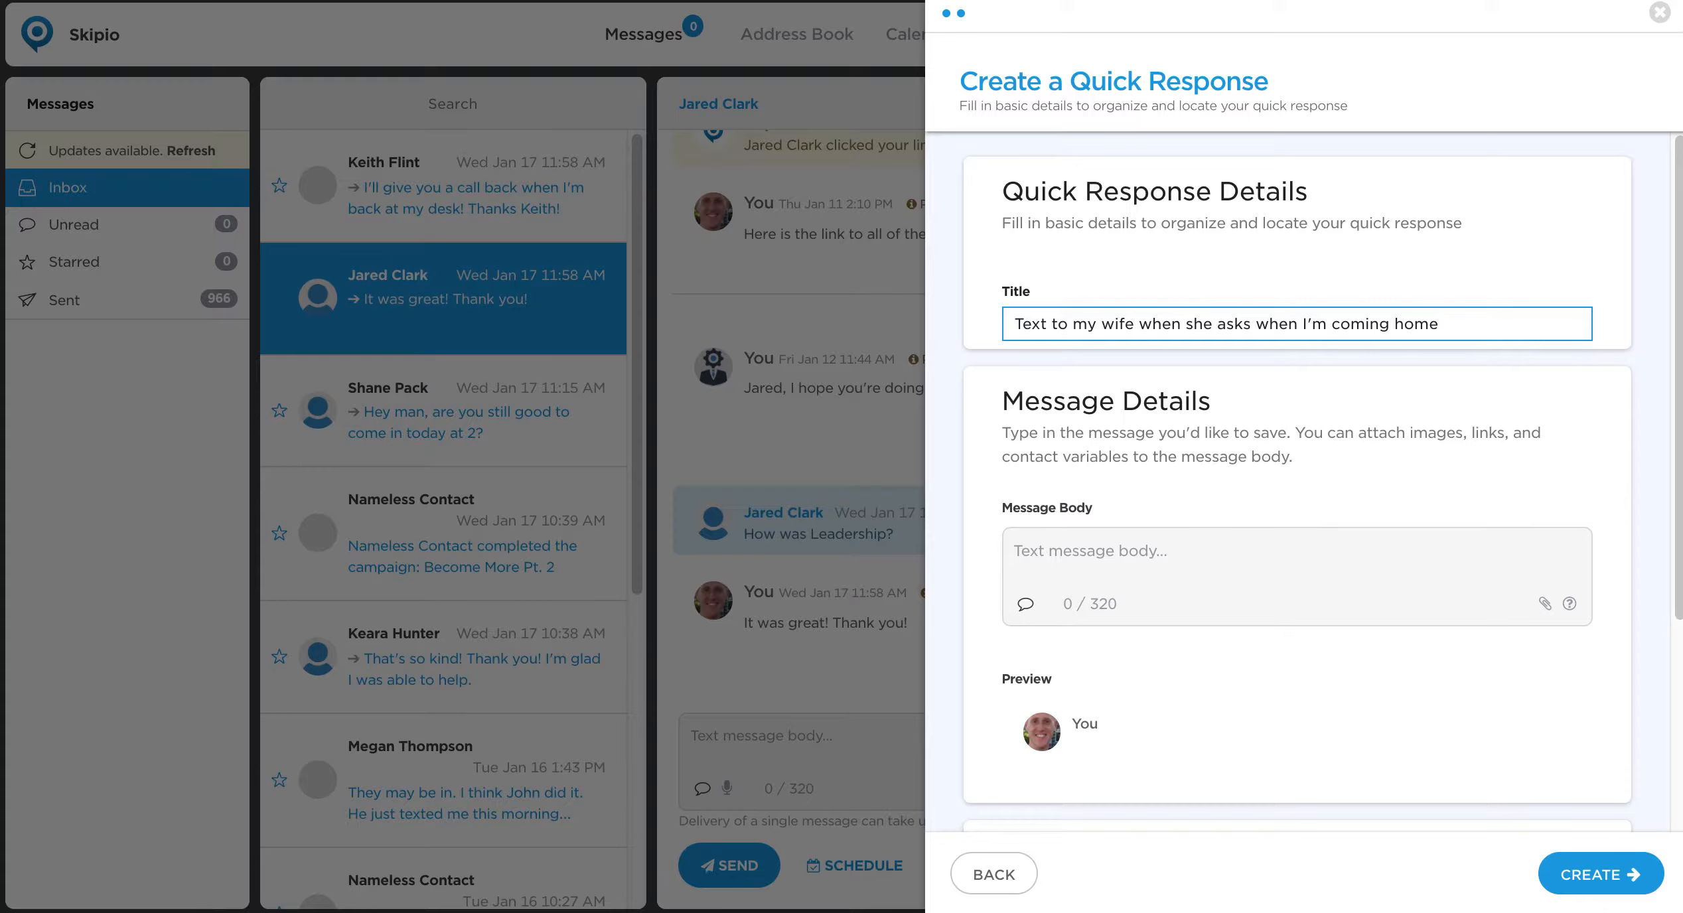
# Write the message body "I have a few more things to finish, but I should be home in about a half hour.".
pyautogui.click(1240, 549)
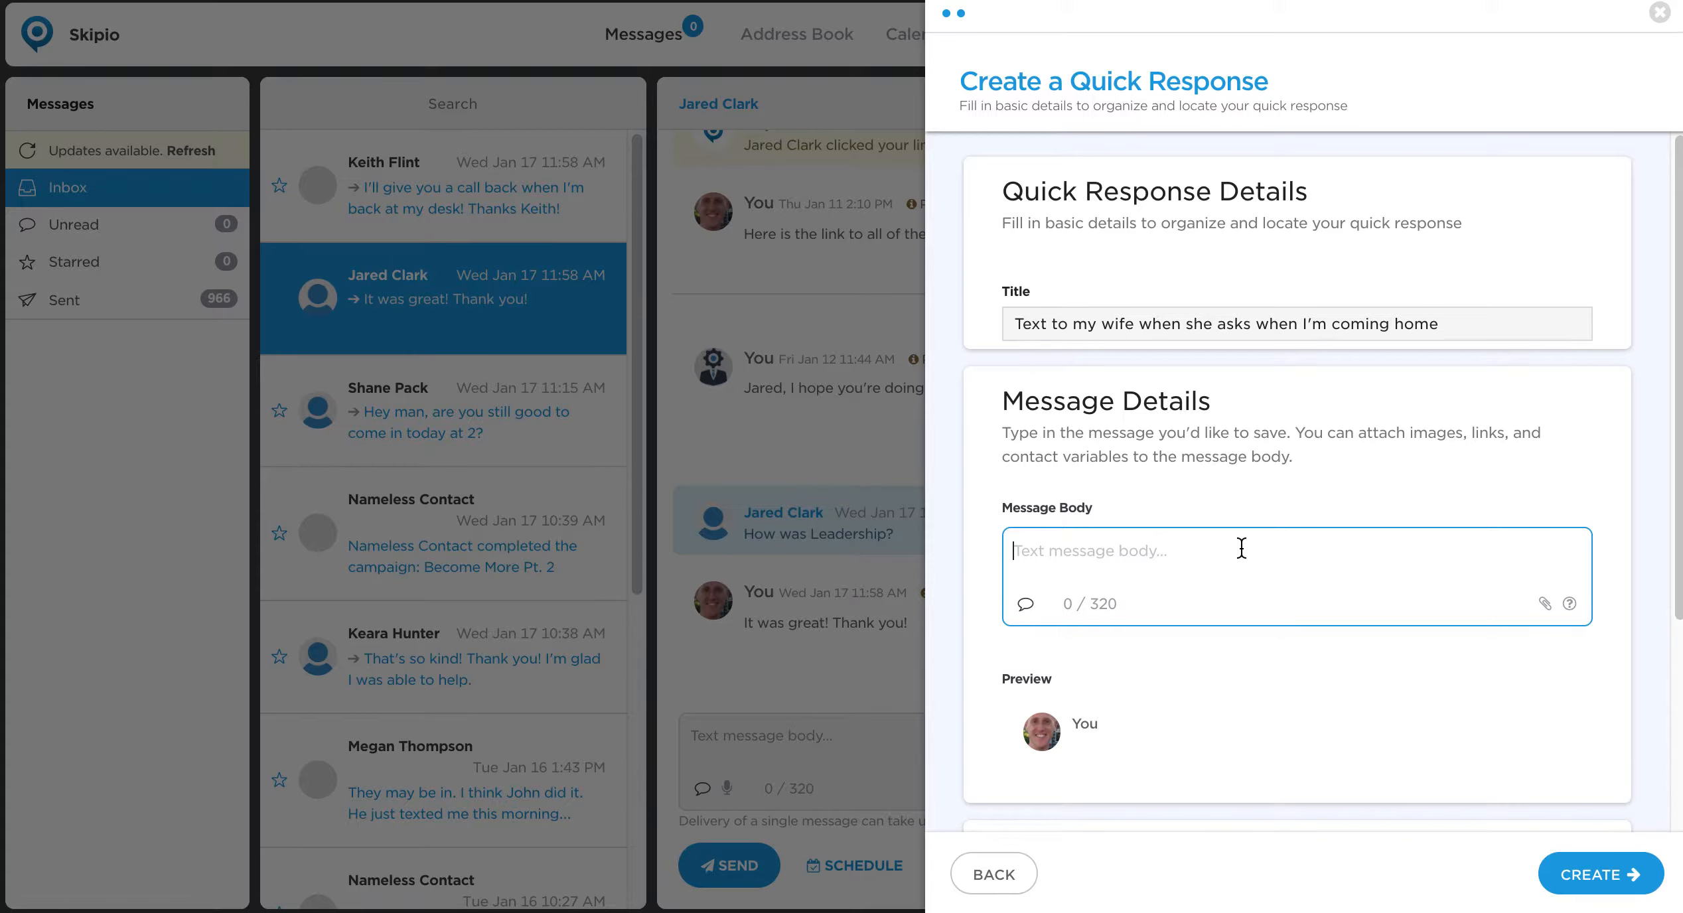
pyautogui.write('I have a few more things to finish, ')
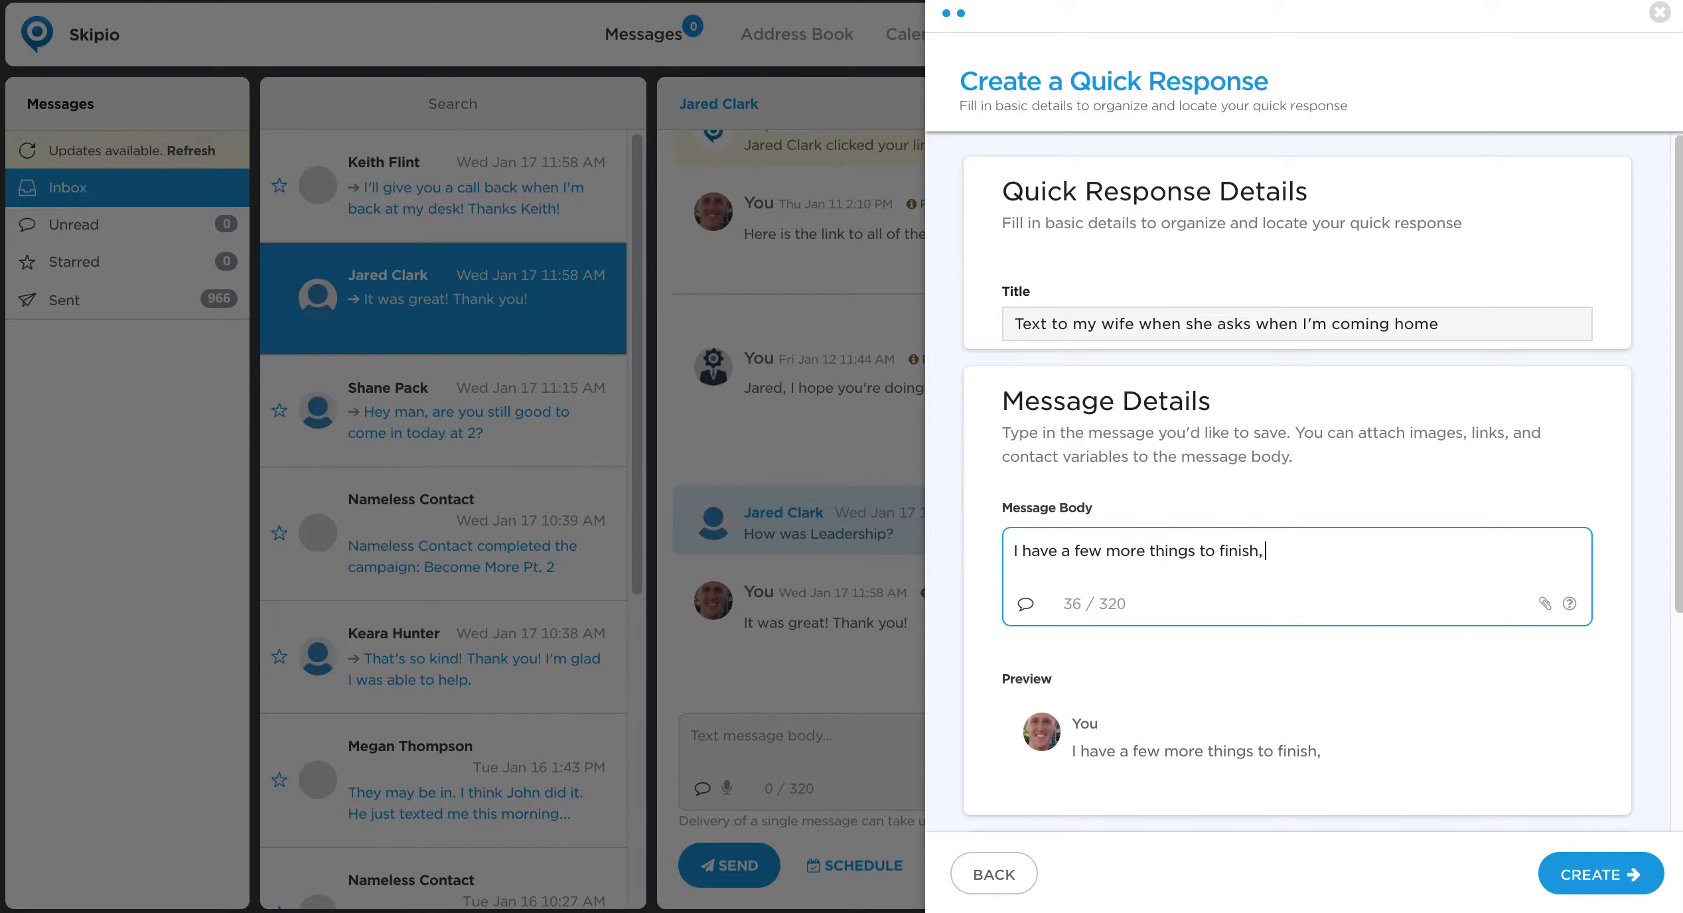
pyautogui.write('but I should be s')
pyautogui.press('BackSpace')
pyautogui.write('home in about a half hour. ')
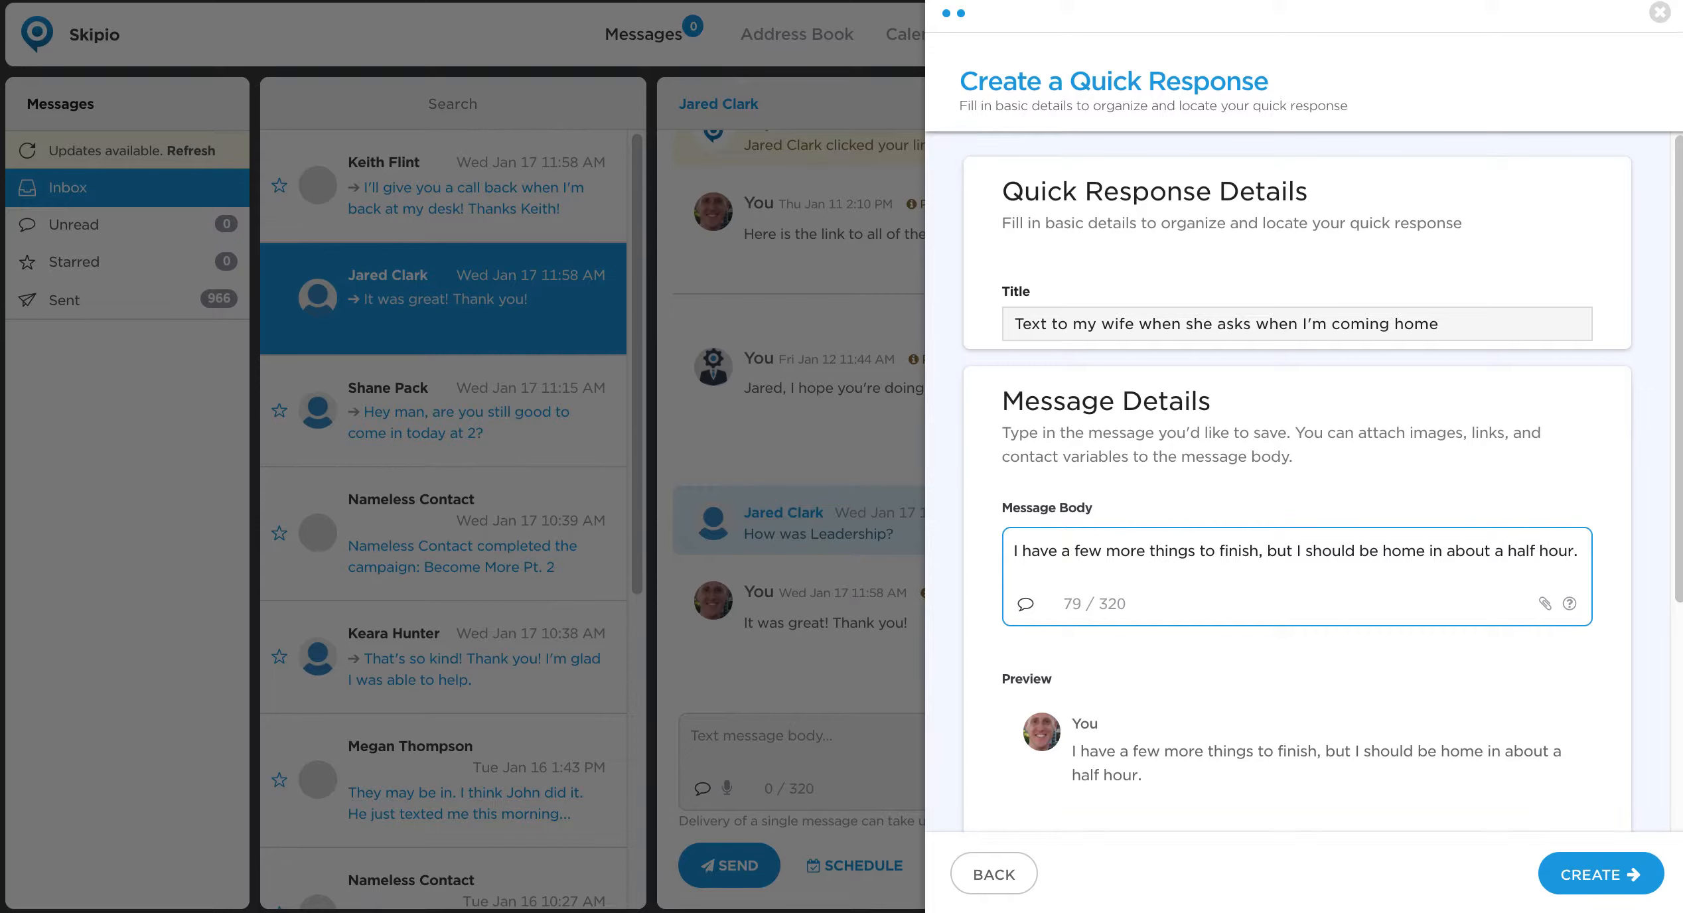
pyautogui.write("Can't wait to see you!")
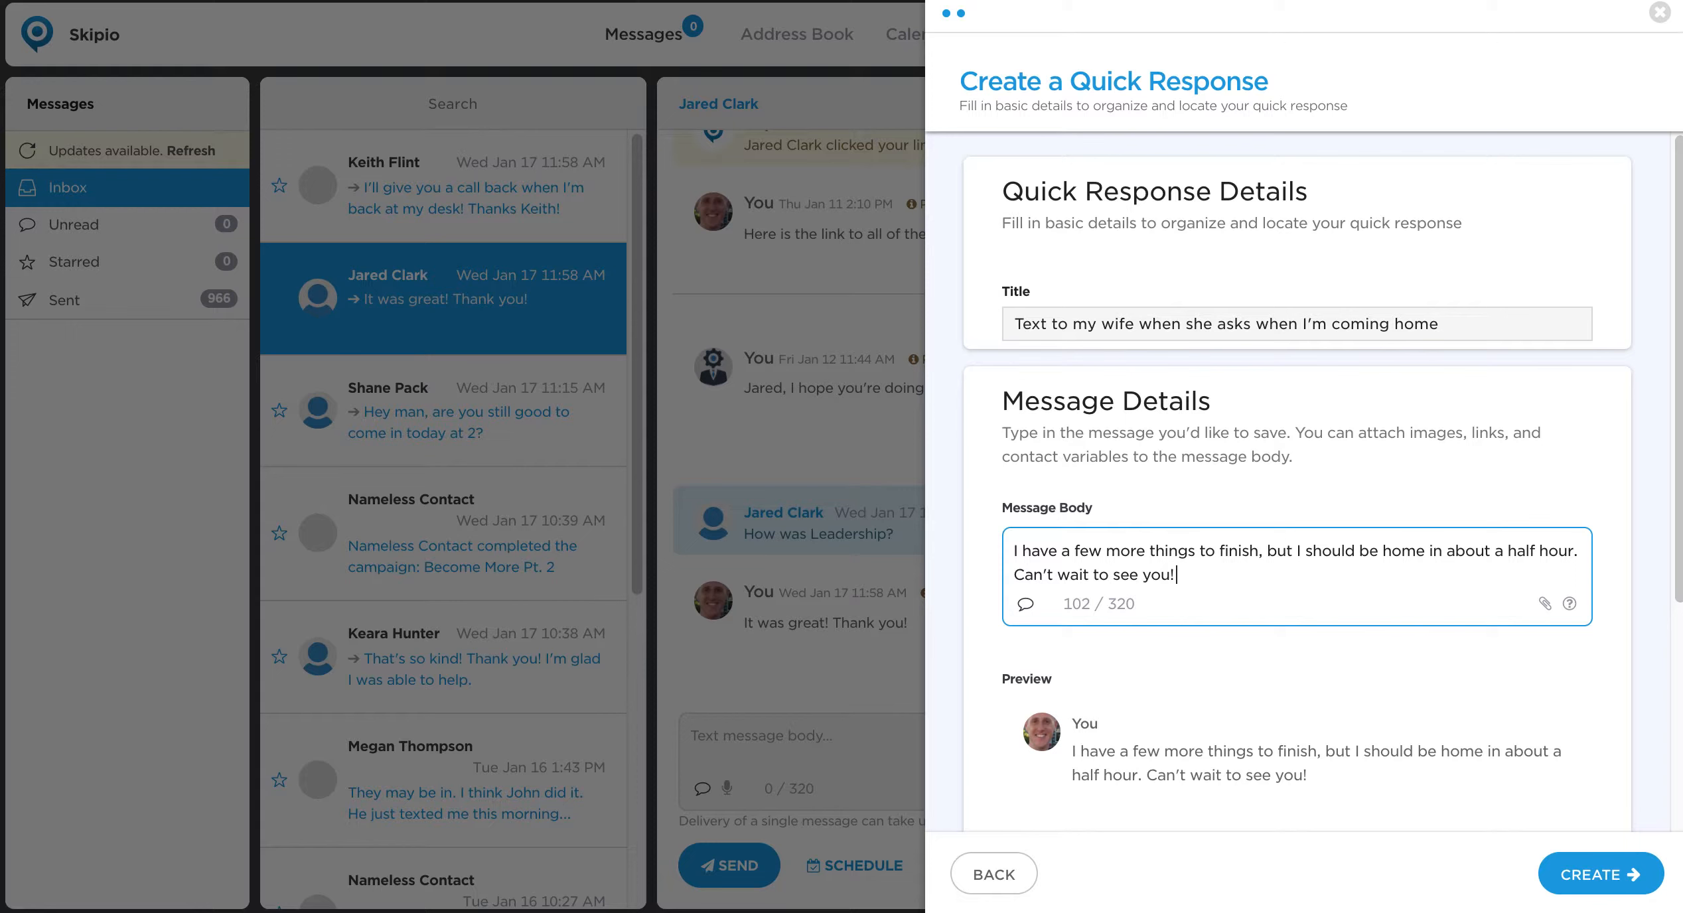
pyautogui.write(' :s')
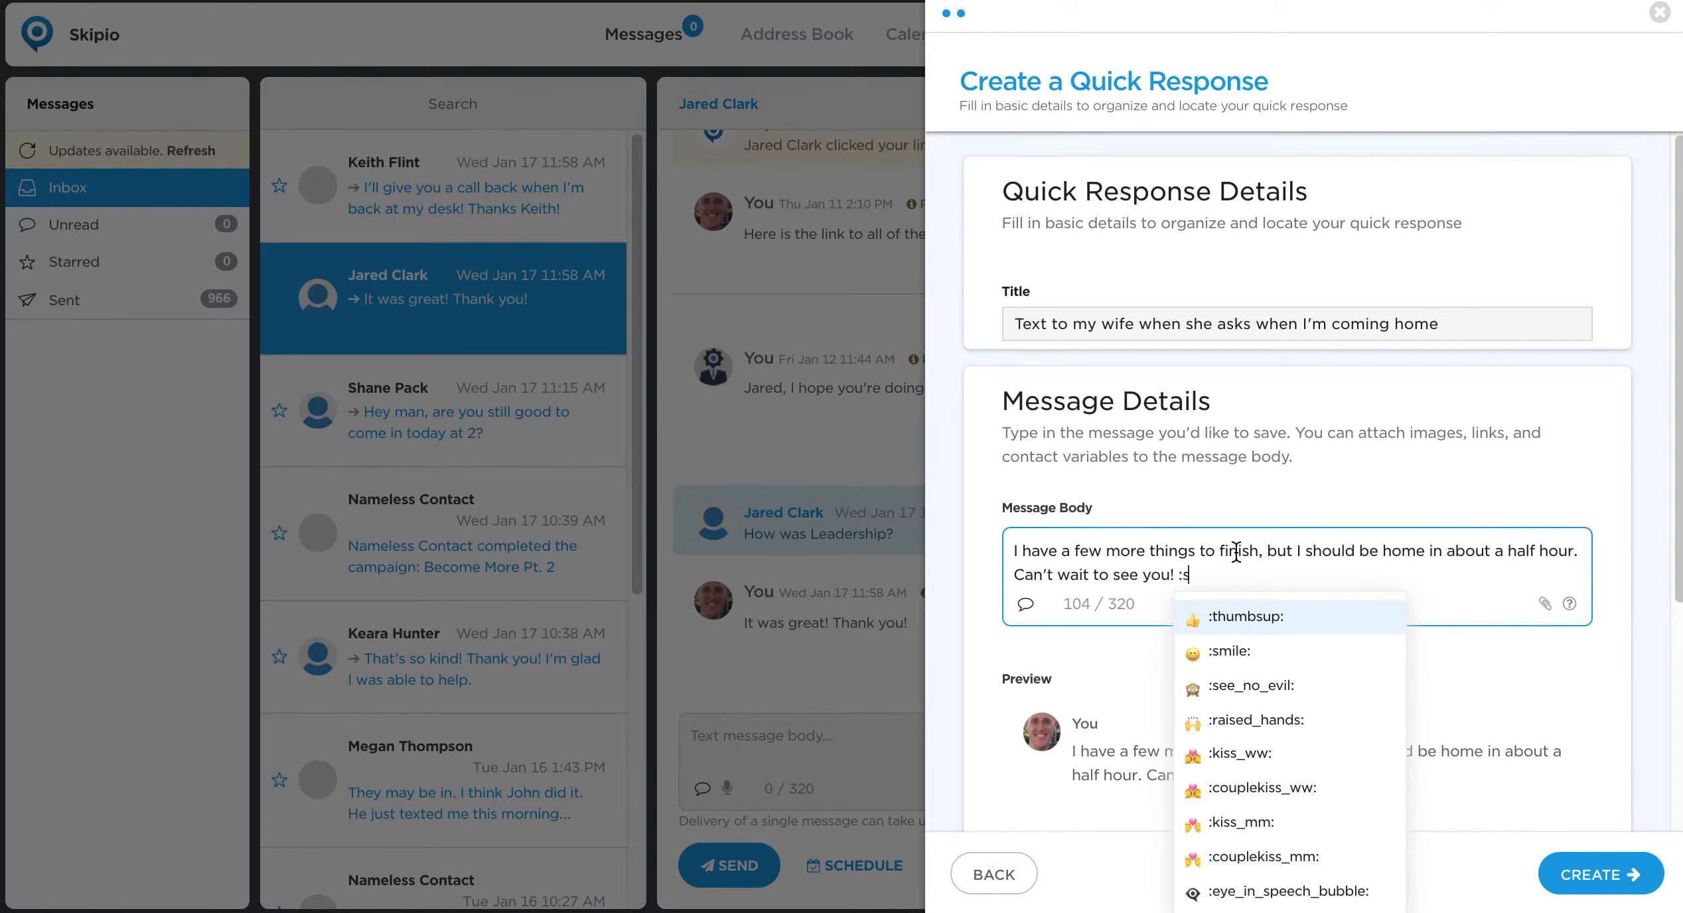
# Append "Can't wait to see you!" and the smile emoji to the message body.
pyautogui.click(1261, 656)
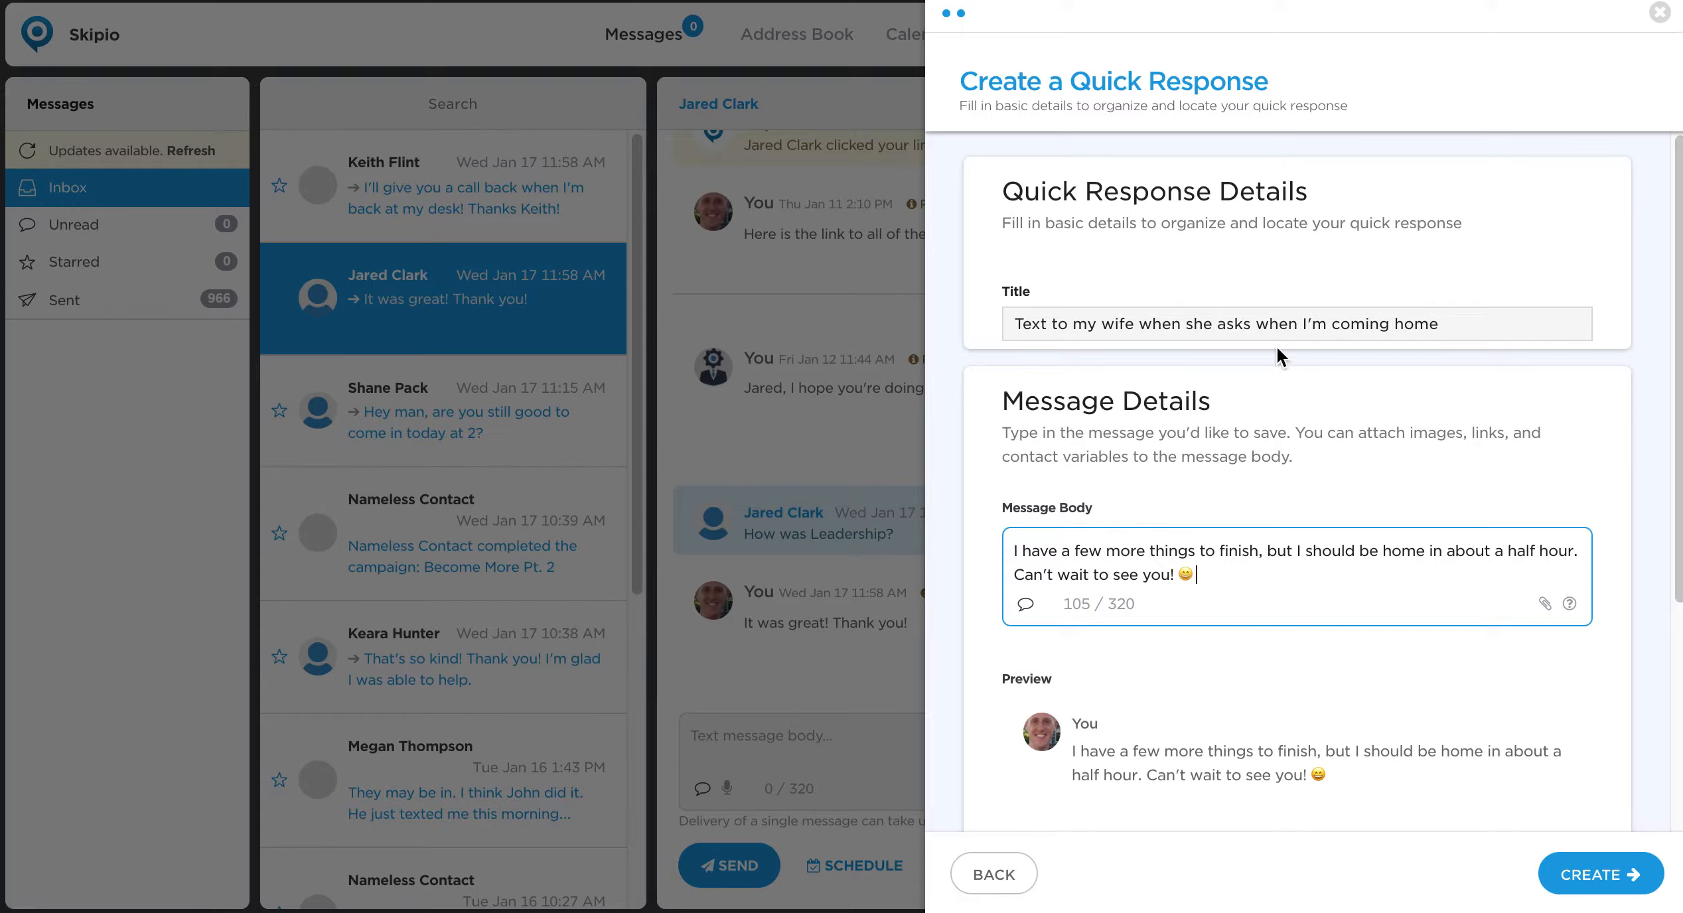
# Add the keywords "home", "coming" and "time" to the quick response.
pyautogui.scroll(-5, 1293, 541)
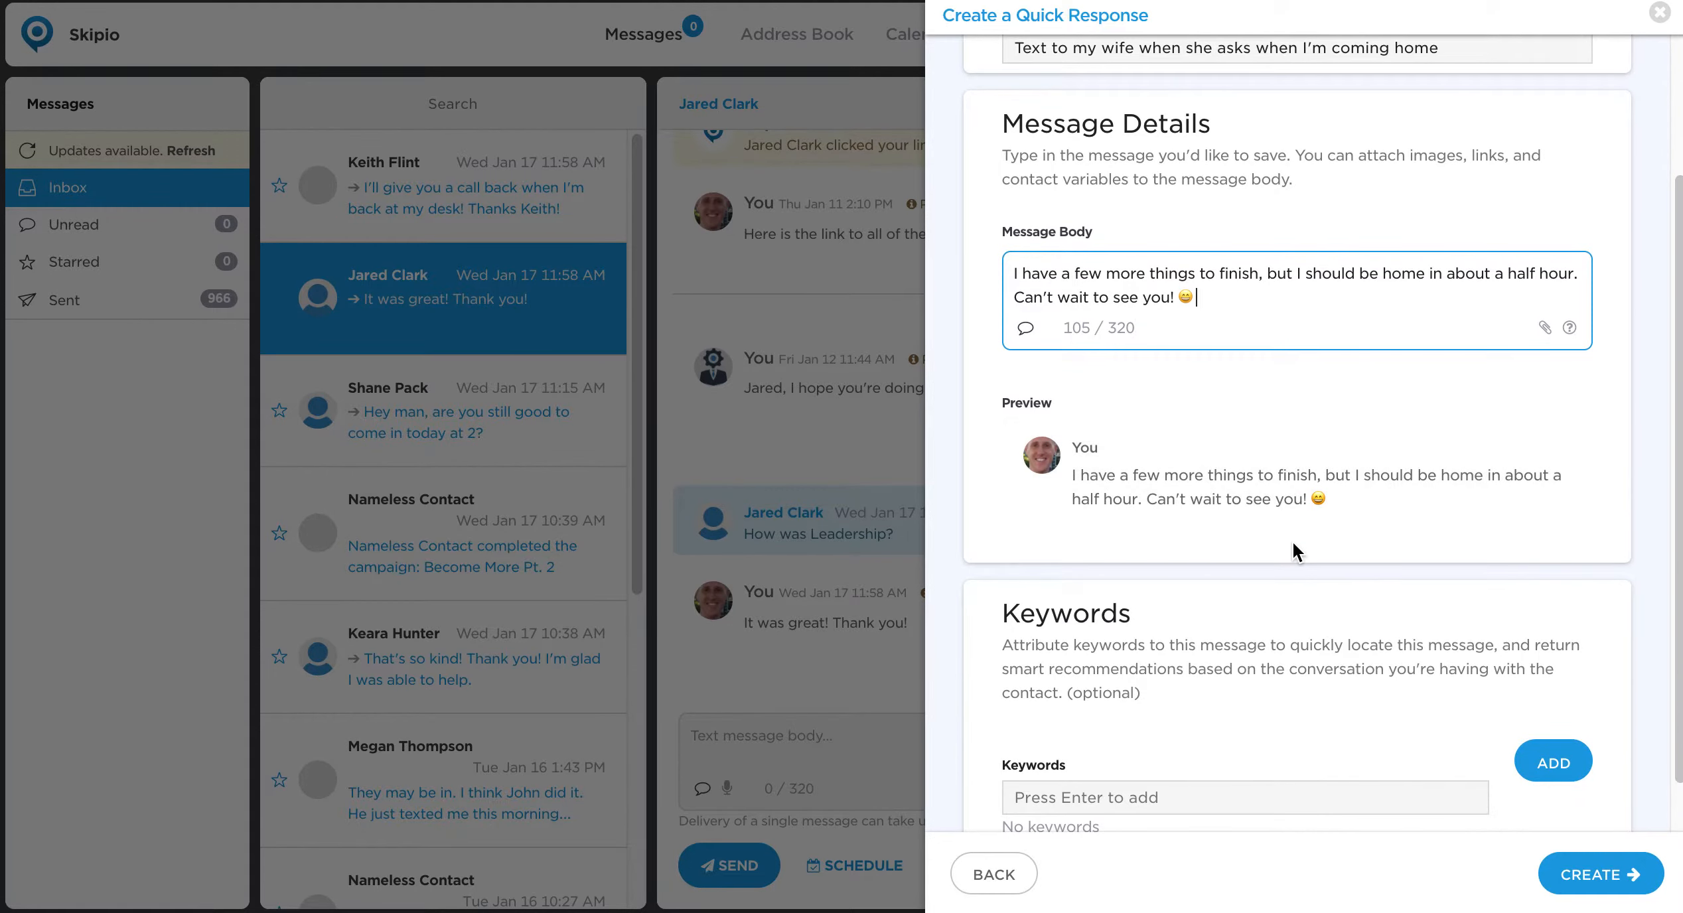
pyautogui.scroll(-1, 1293, 541)
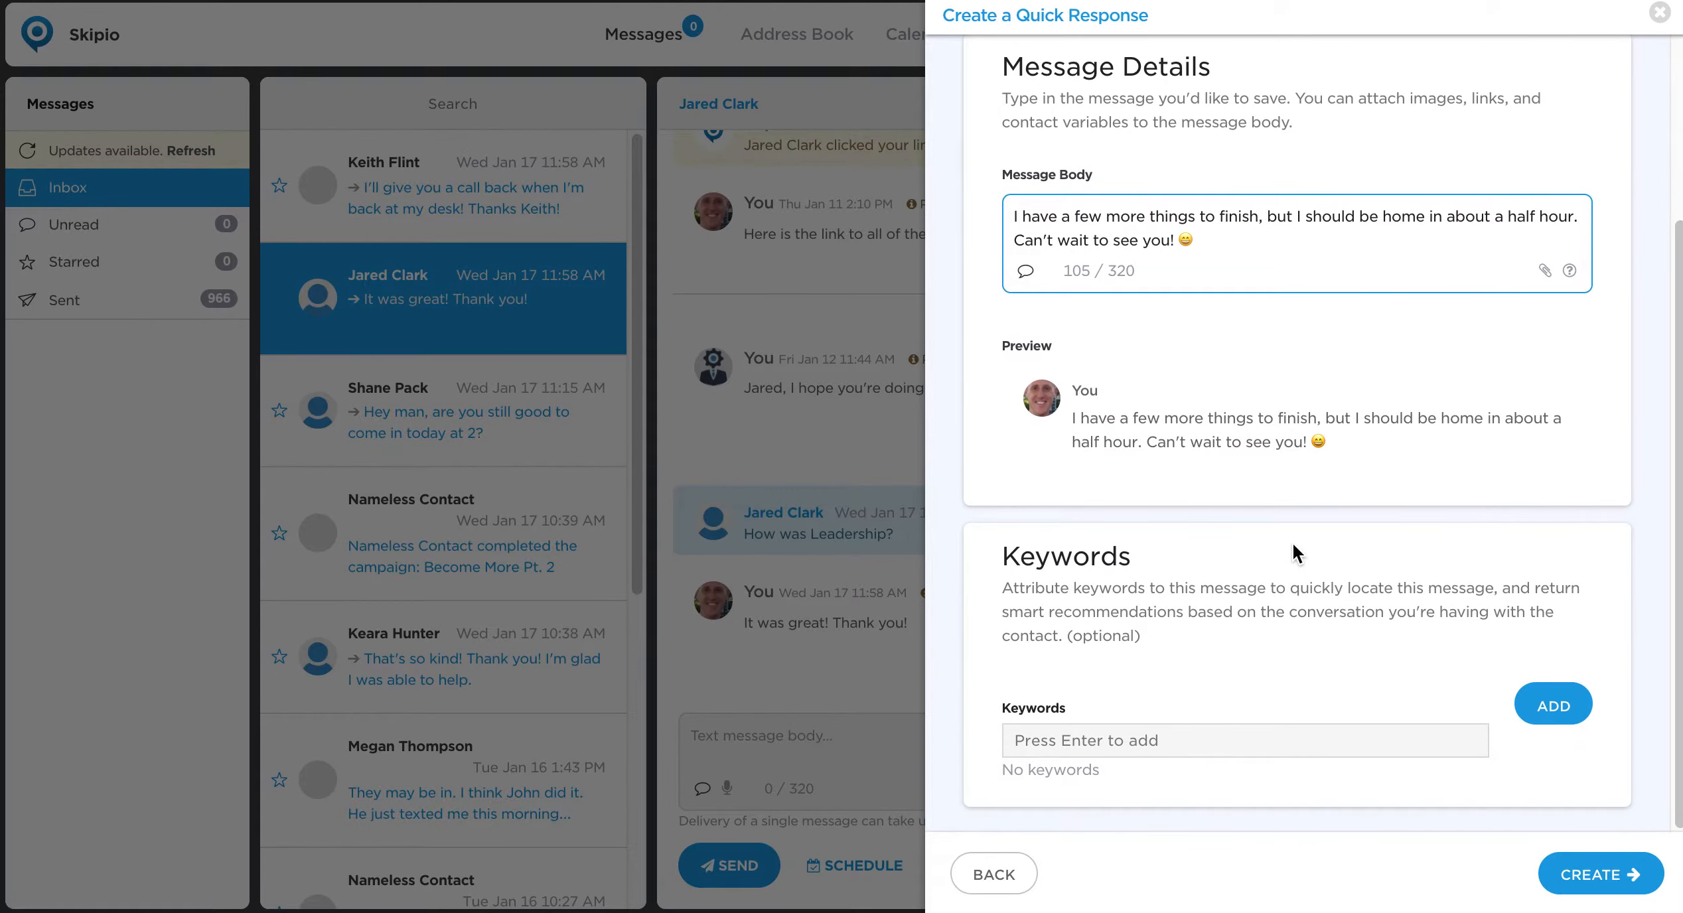
pyautogui.click(1224, 754)
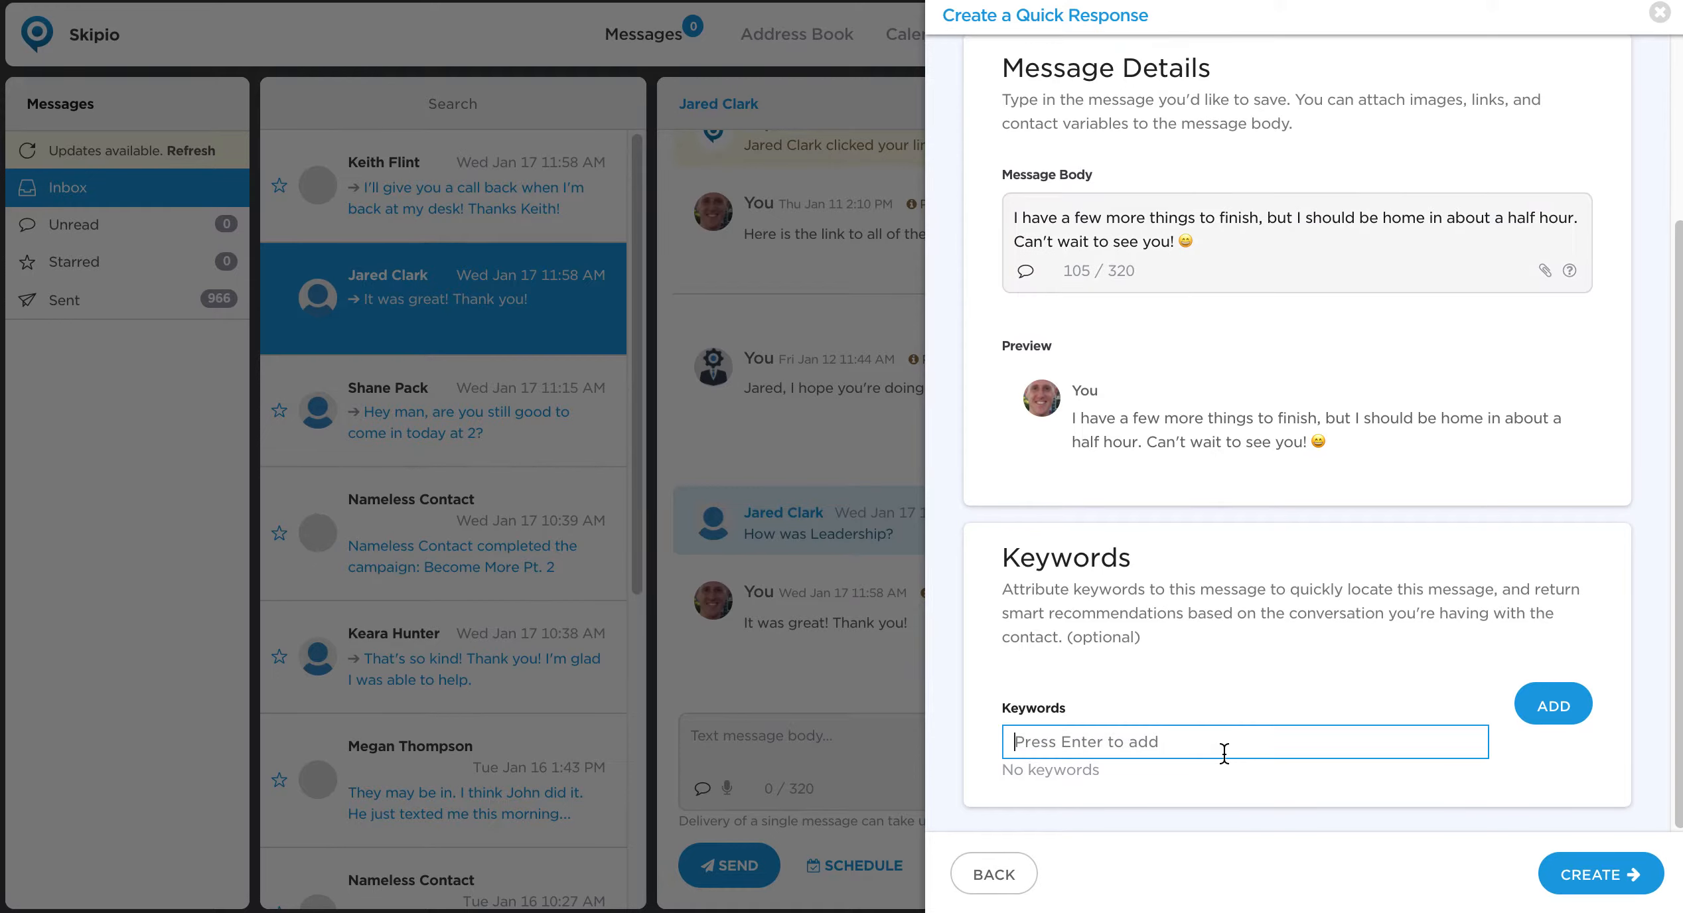
pyautogui.write('home')
pyautogui.click(1553, 704)
pyautogui.click(1225, 744)
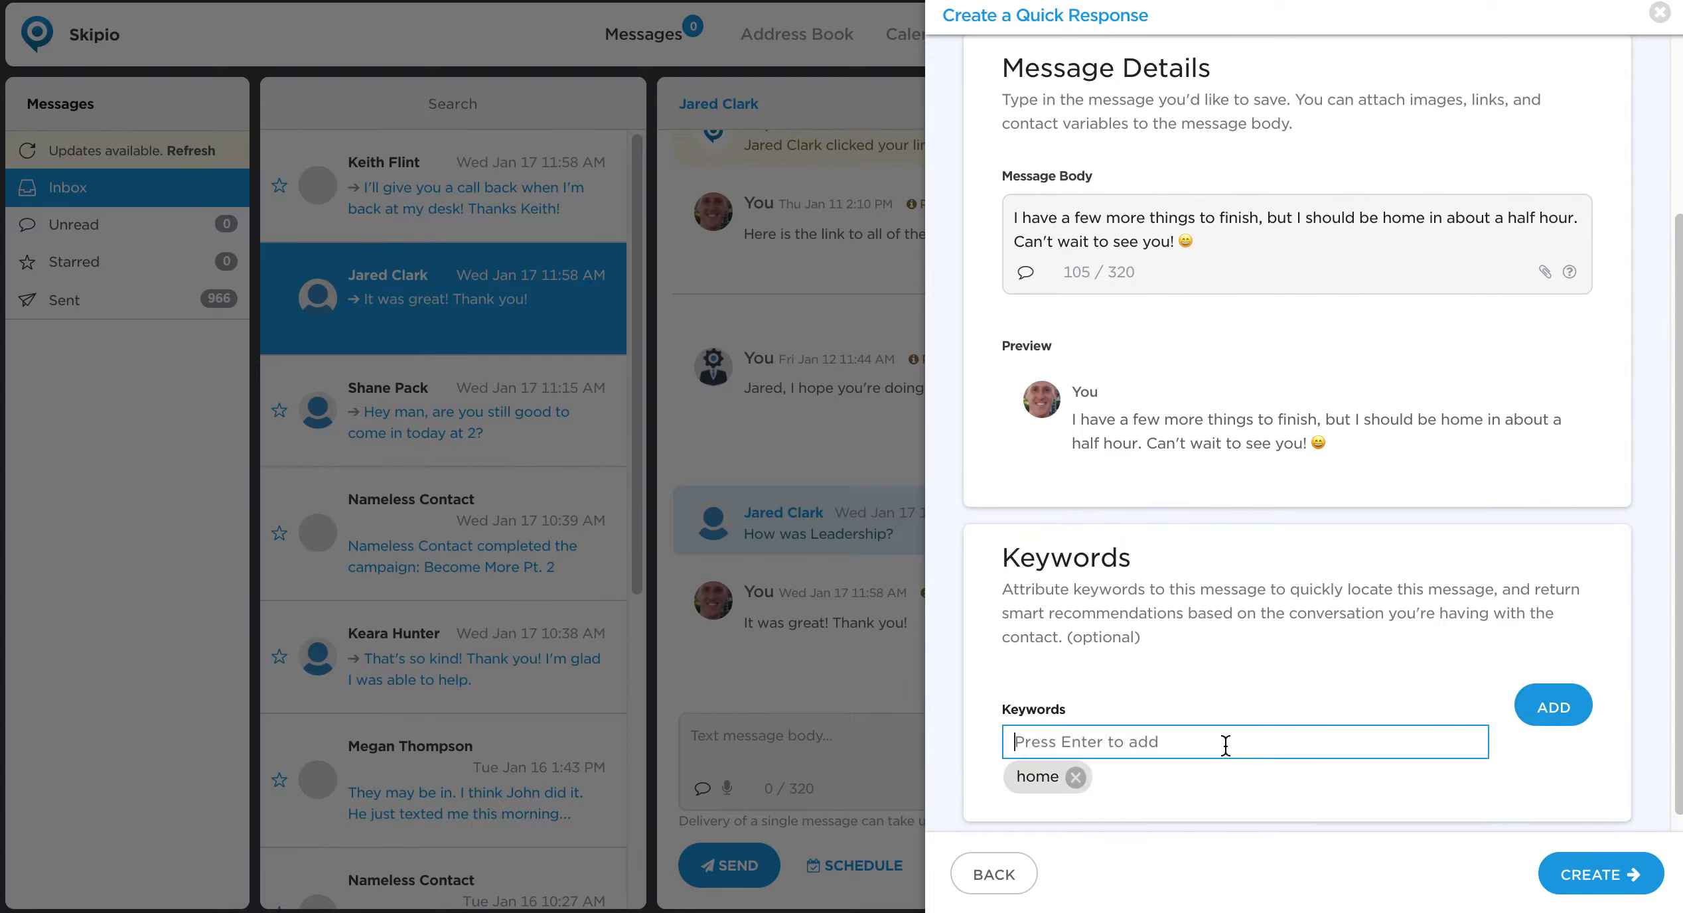
pyautogui.write('coming')
pyautogui.click(1553, 705)
pyautogui.click(1400, 749)
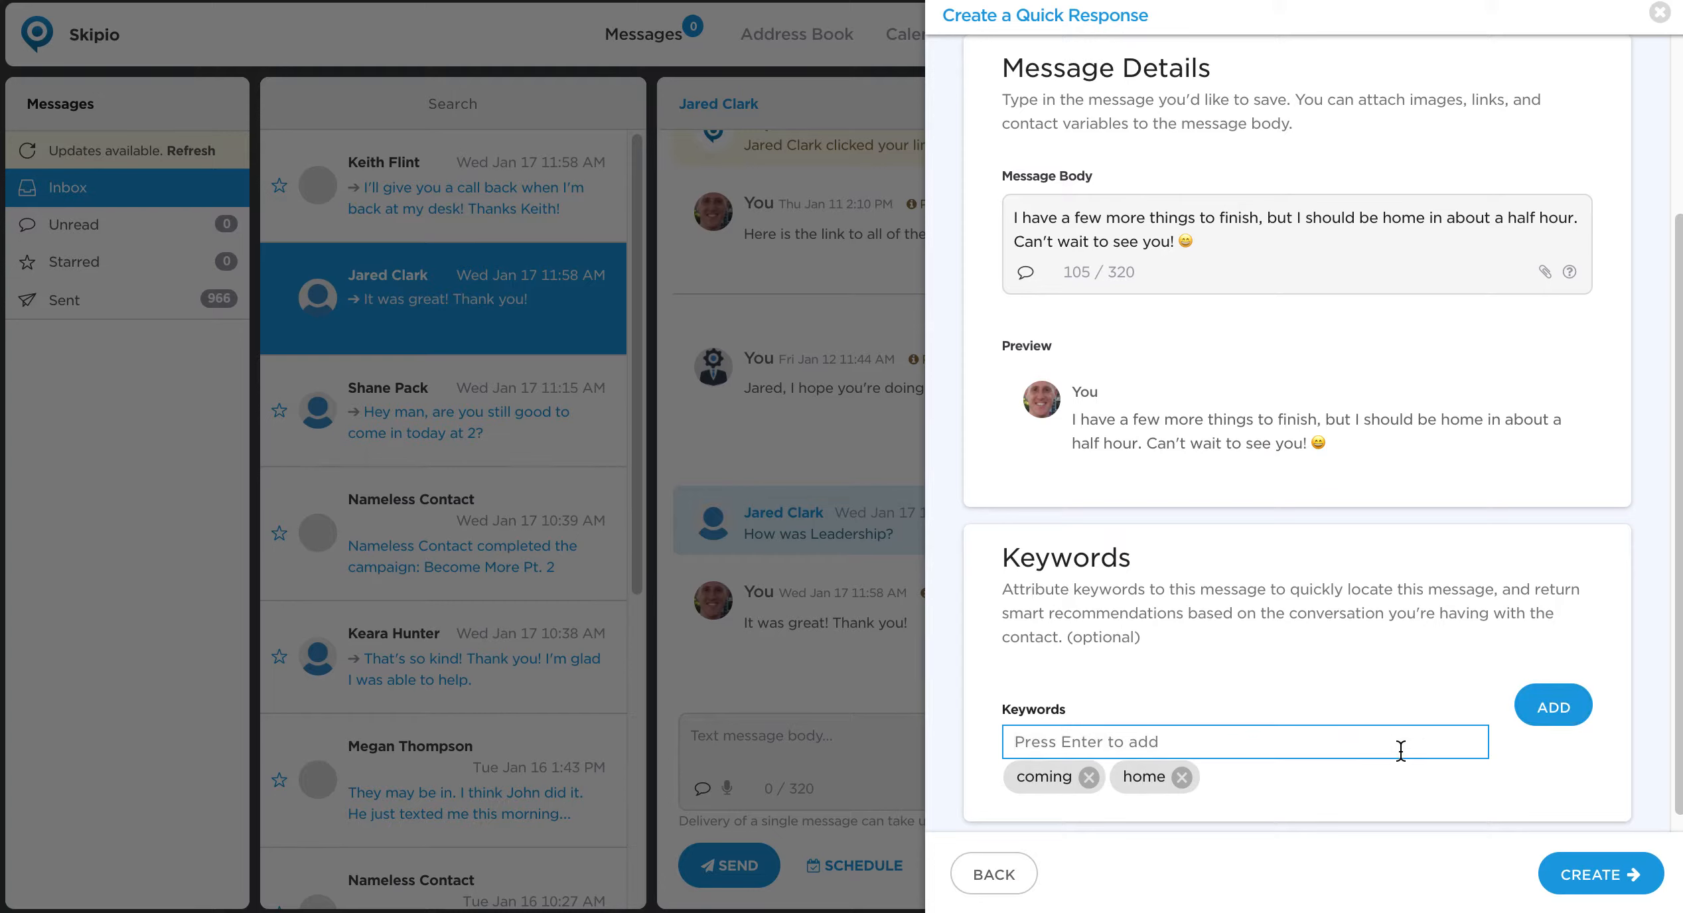
pyautogui.write('time')
pyautogui.click(1538, 717)
# Create the quick response with its keywords and close the quick response list.
pyautogui.scroll(-1, 1468, 684)
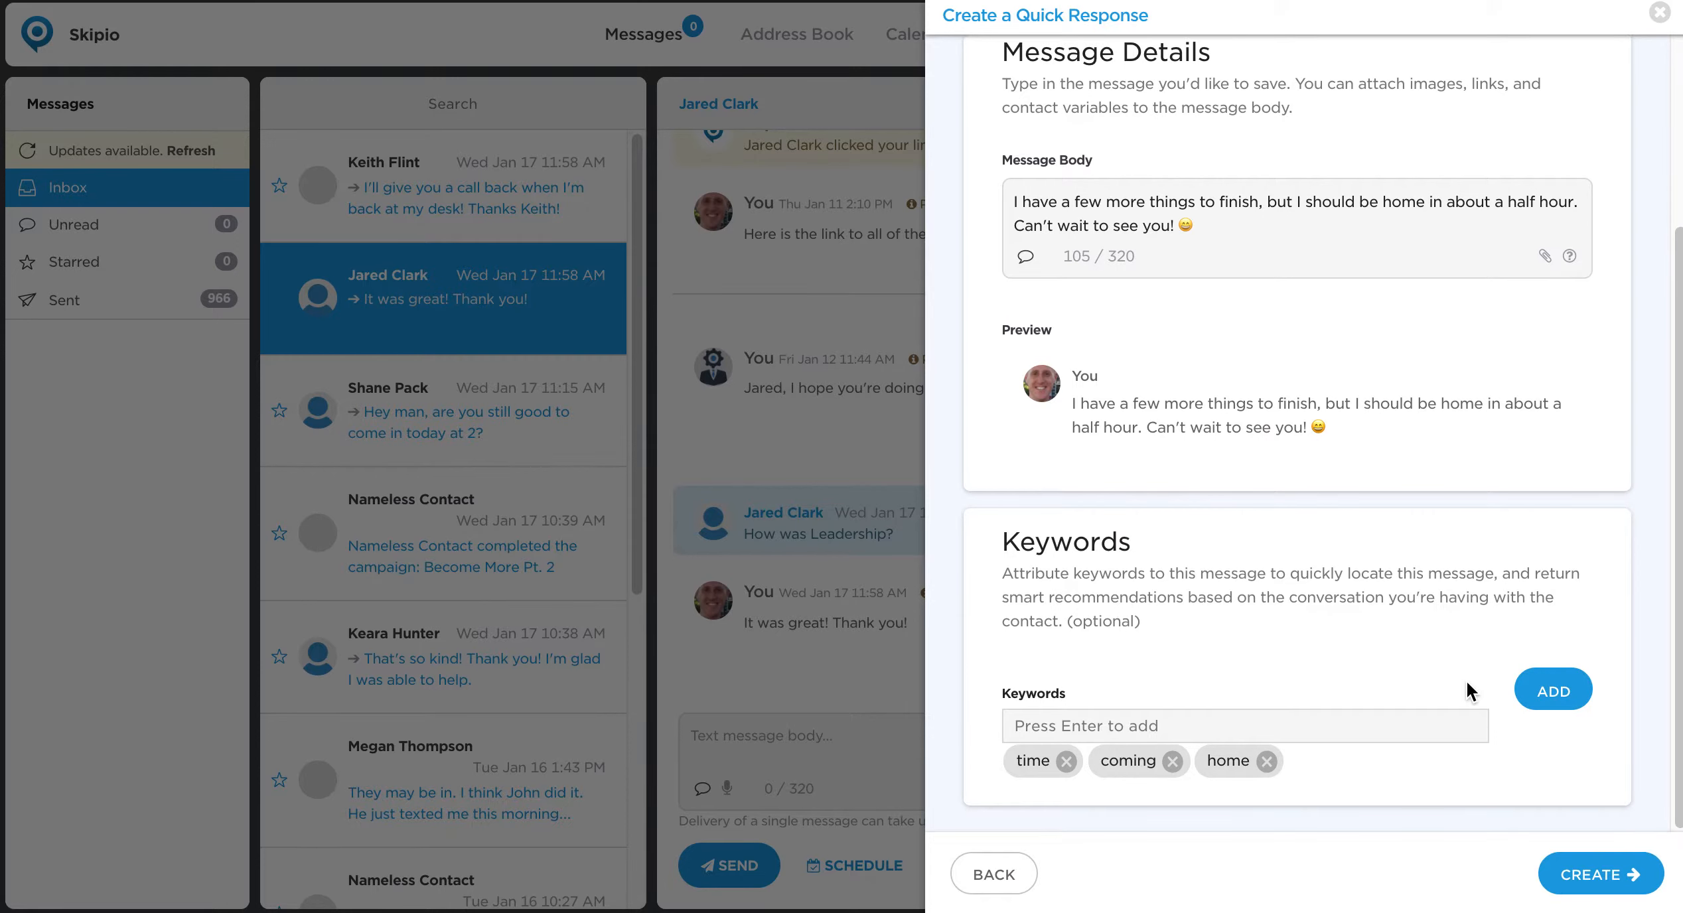
pyautogui.click(1617, 897)
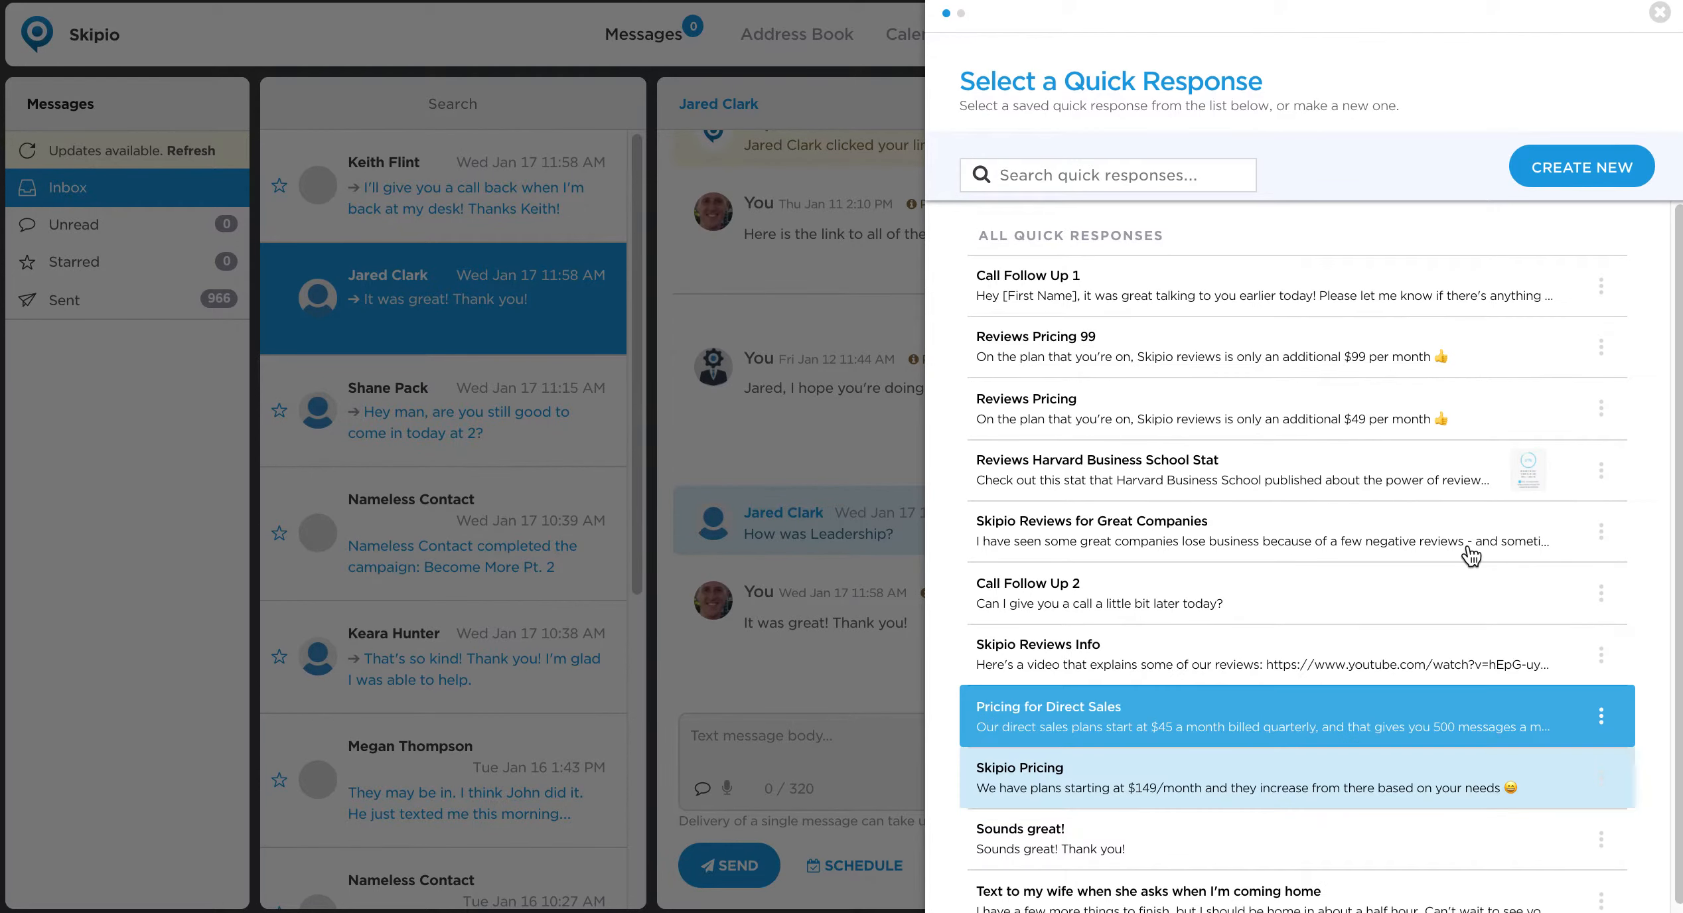
pyautogui.scroll(-2, 1251, 543)
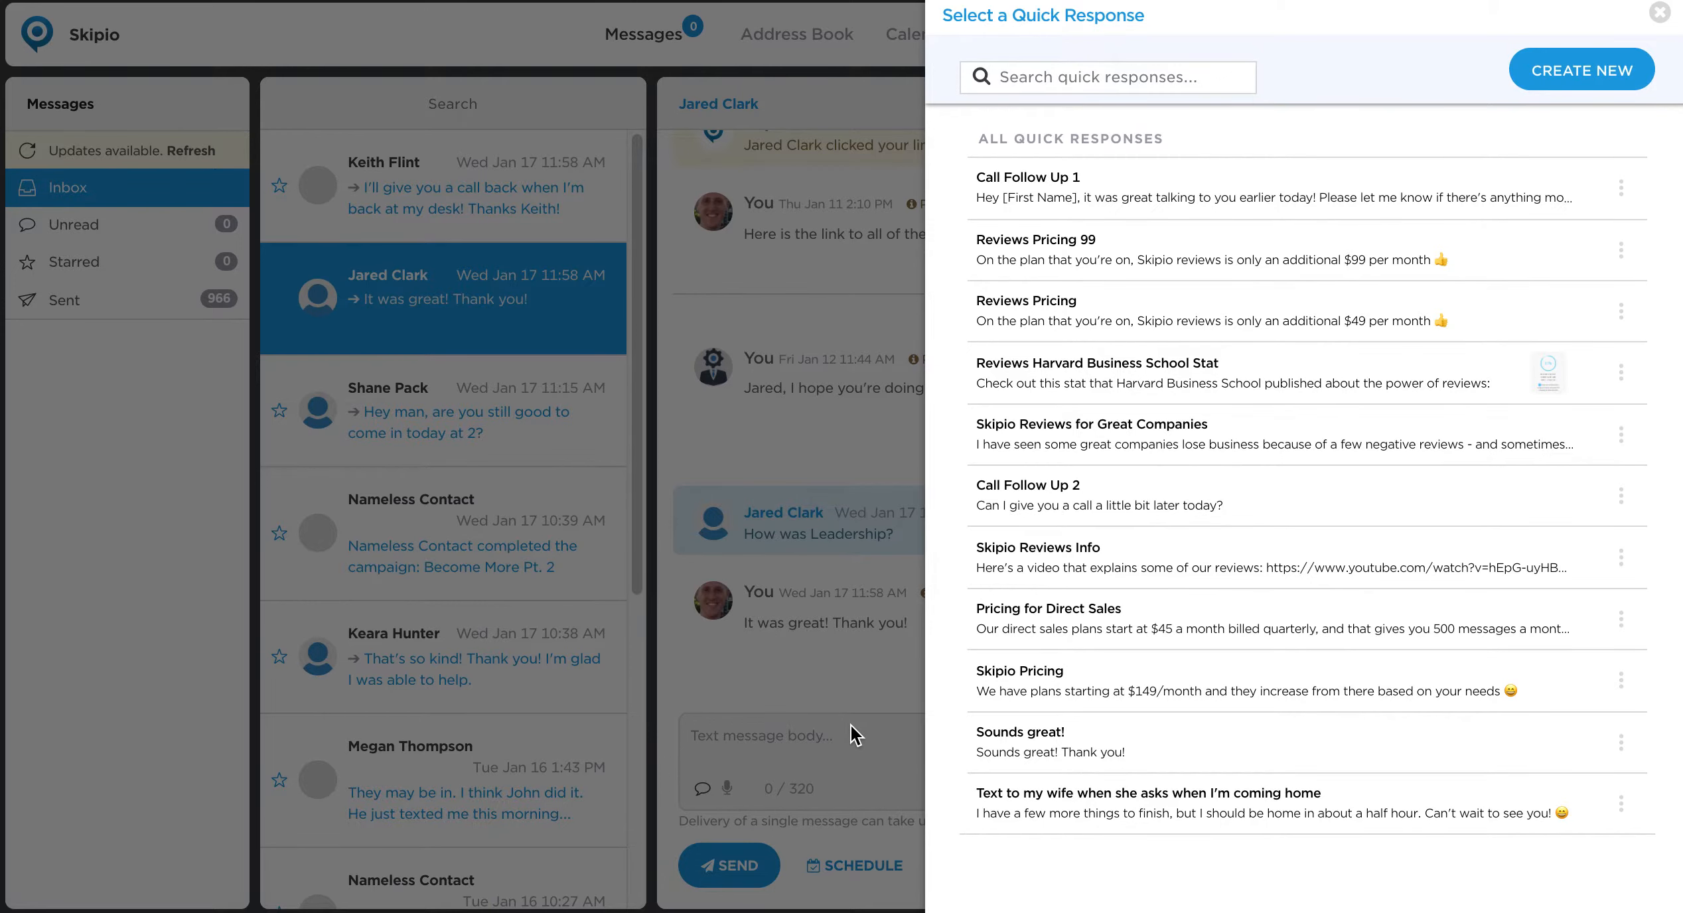
pyautogui.click(1659, 12)
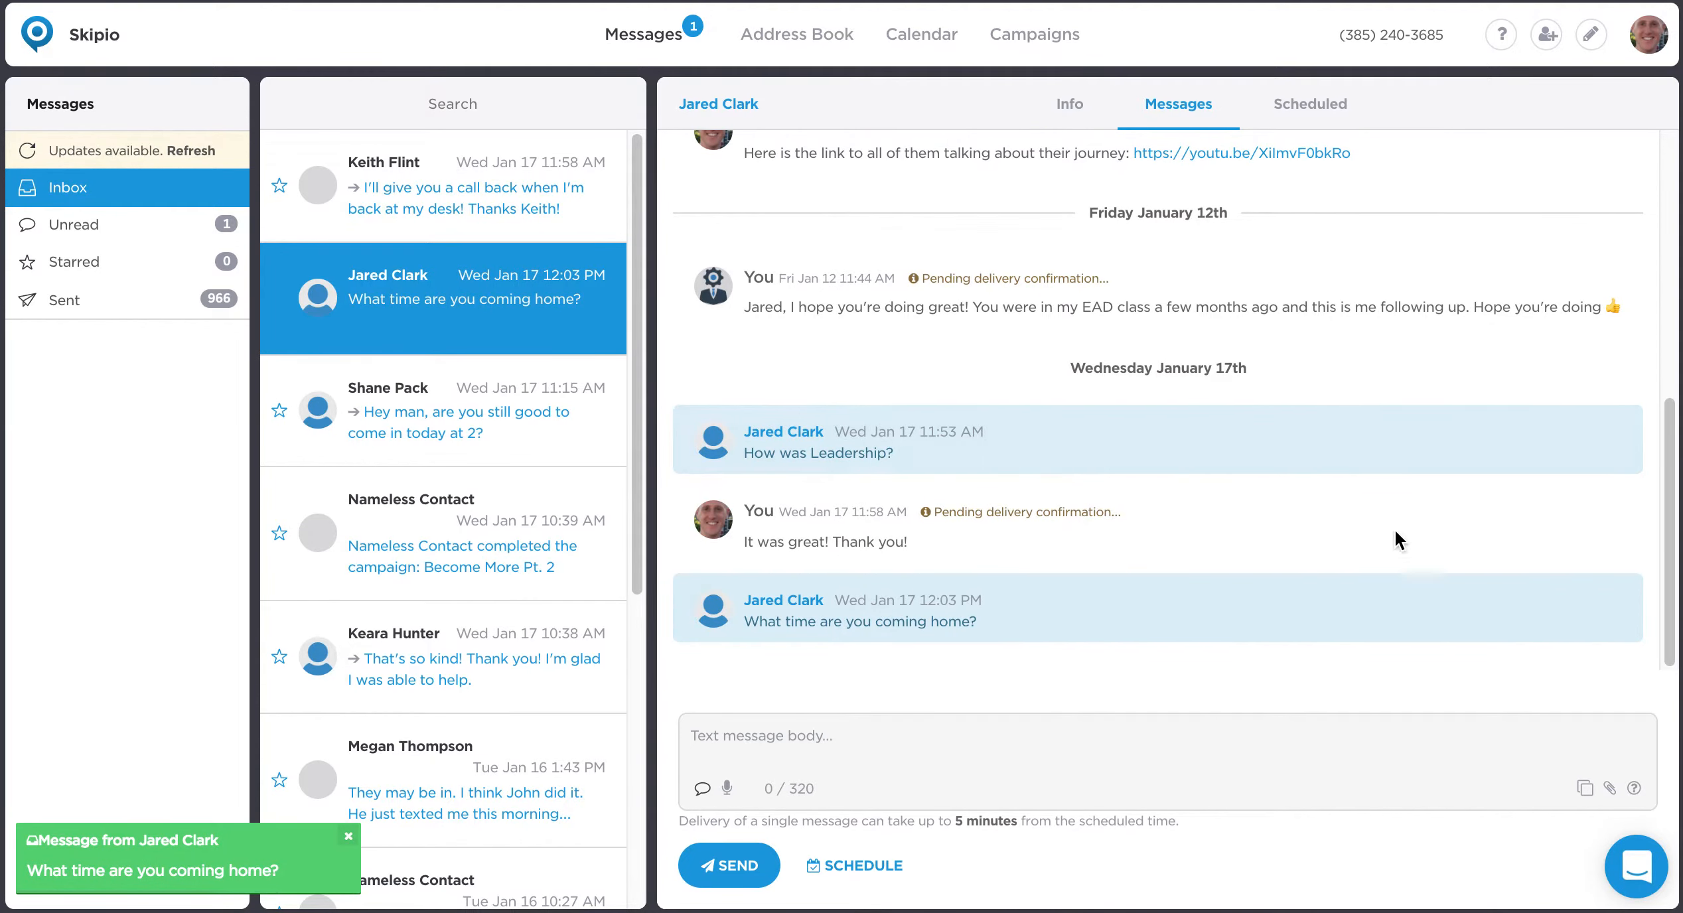
# Reply to "What time are you coming home?" by inserting the recommended quick response "Text to my wife when she asks when I'm coming home" and sending it.
pyautogui.click(741, 738)
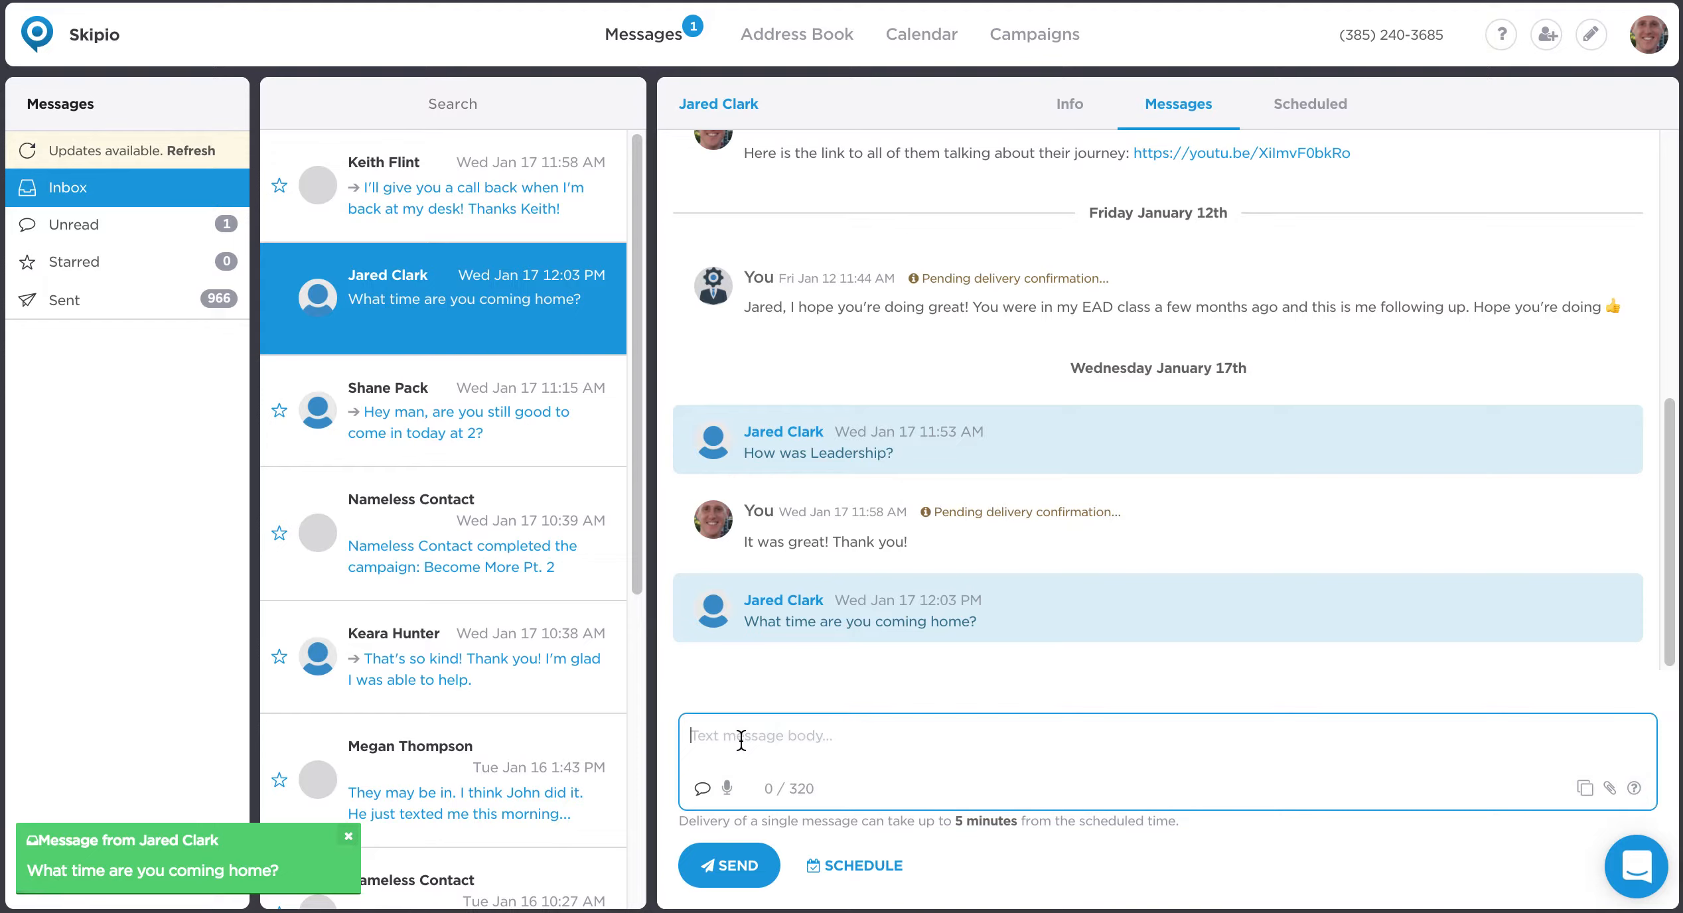
pyautogui.click(1584, 790)
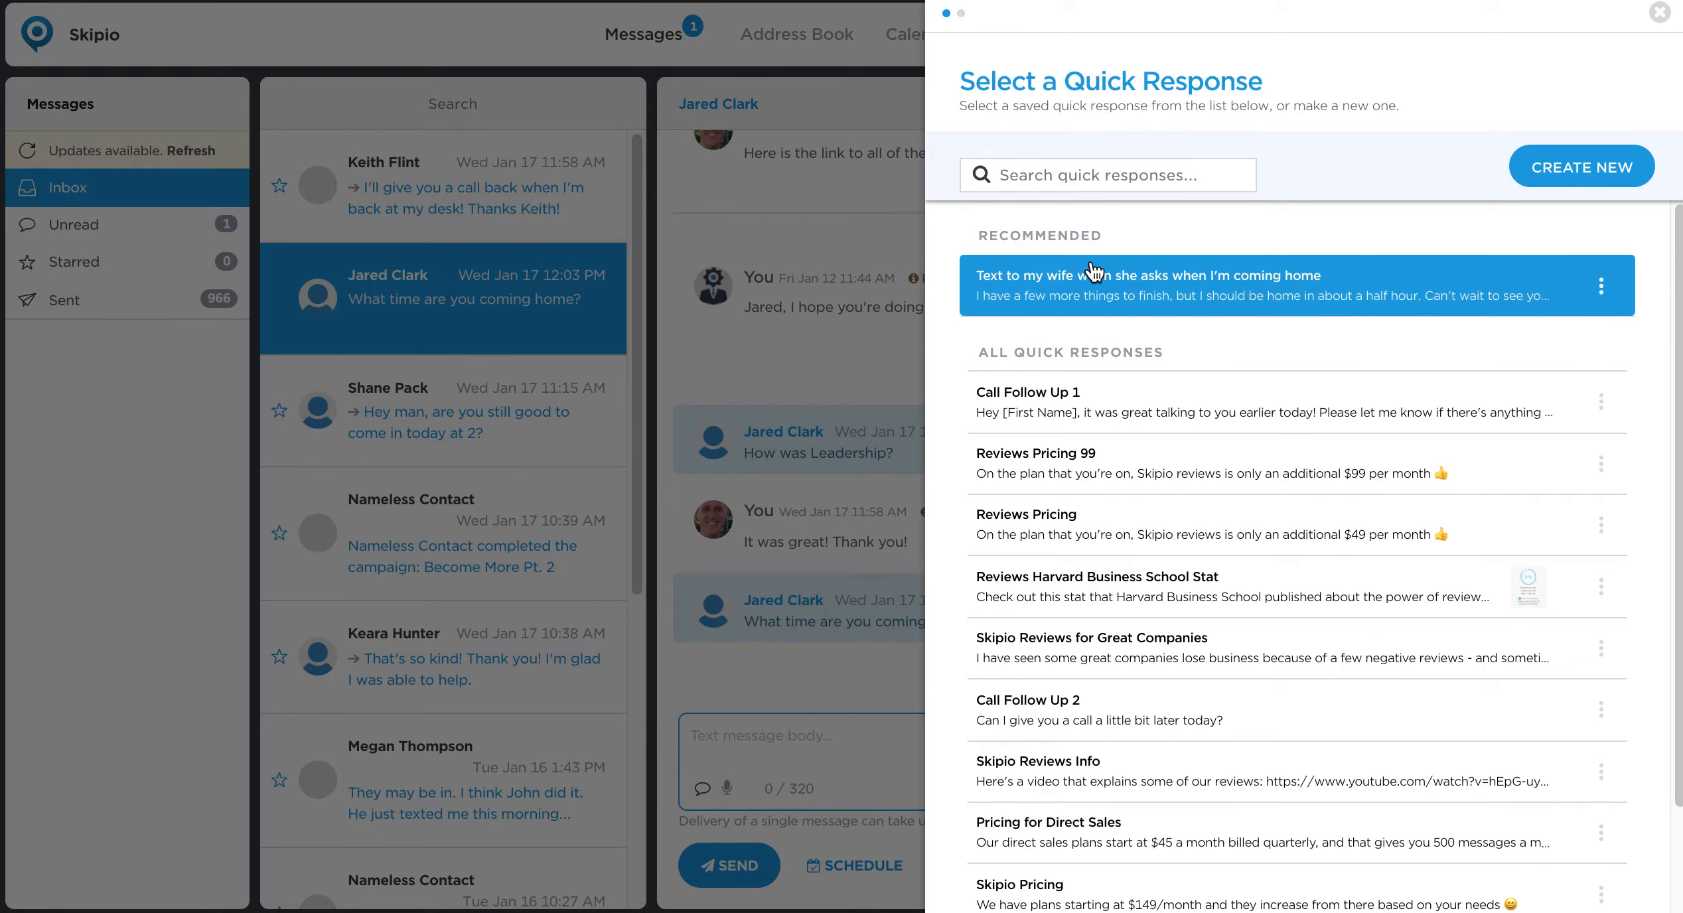
pyautogui.doubleClick(1035, 236)
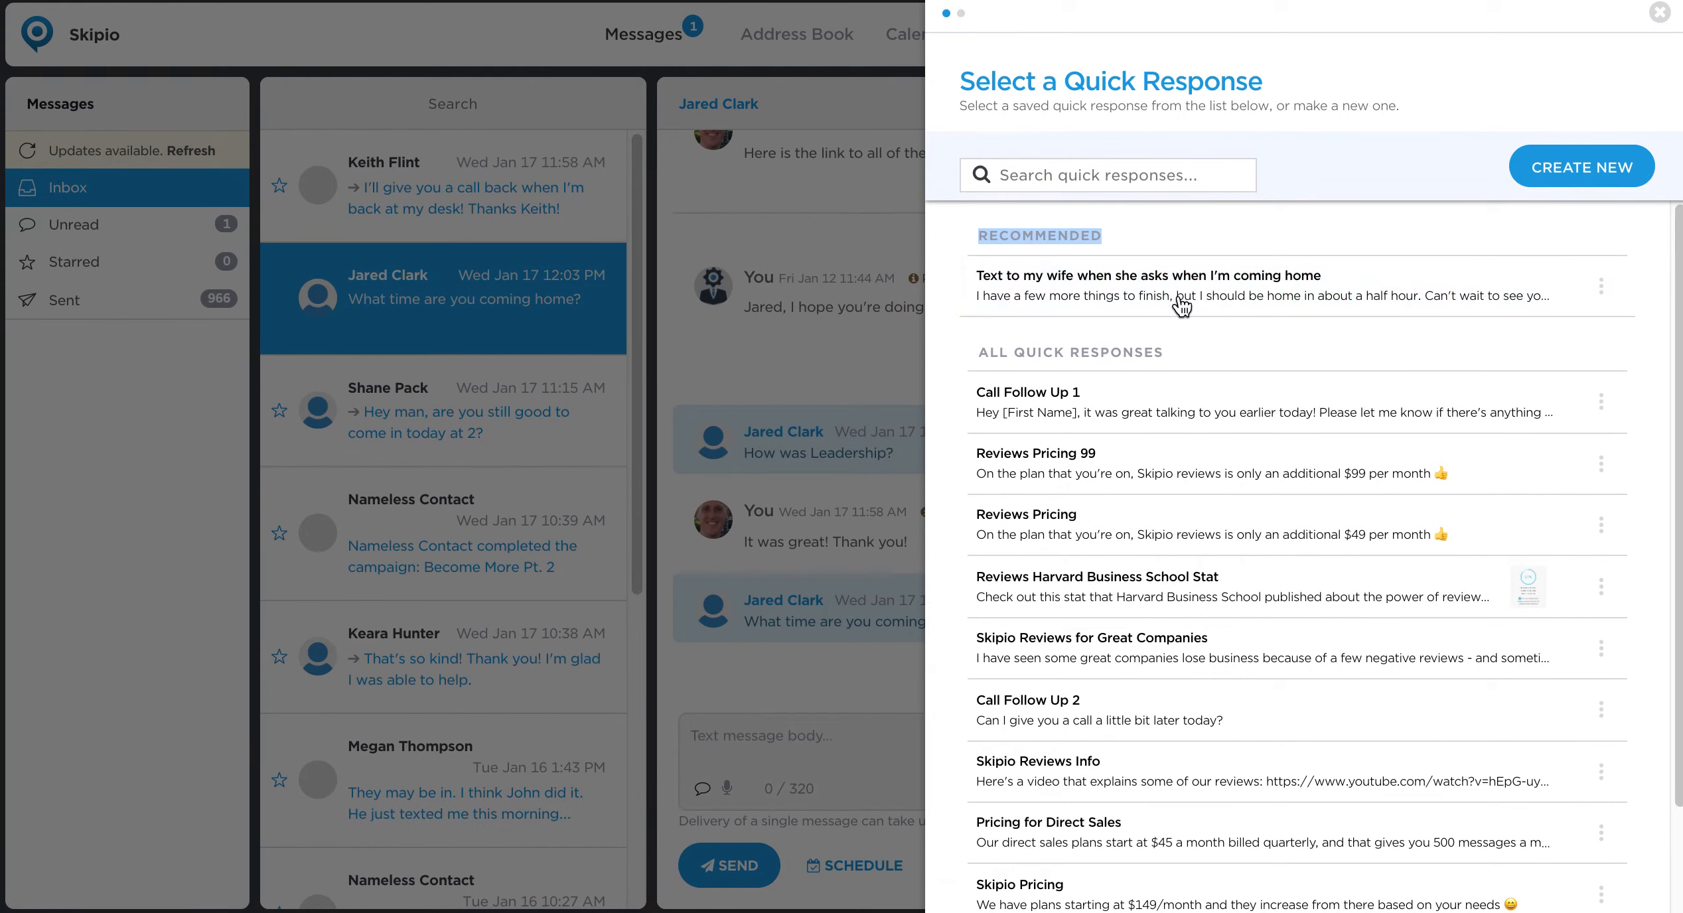
pyautogui.tripleClick(1181, 358)
pyautogui.click(1175, 278)
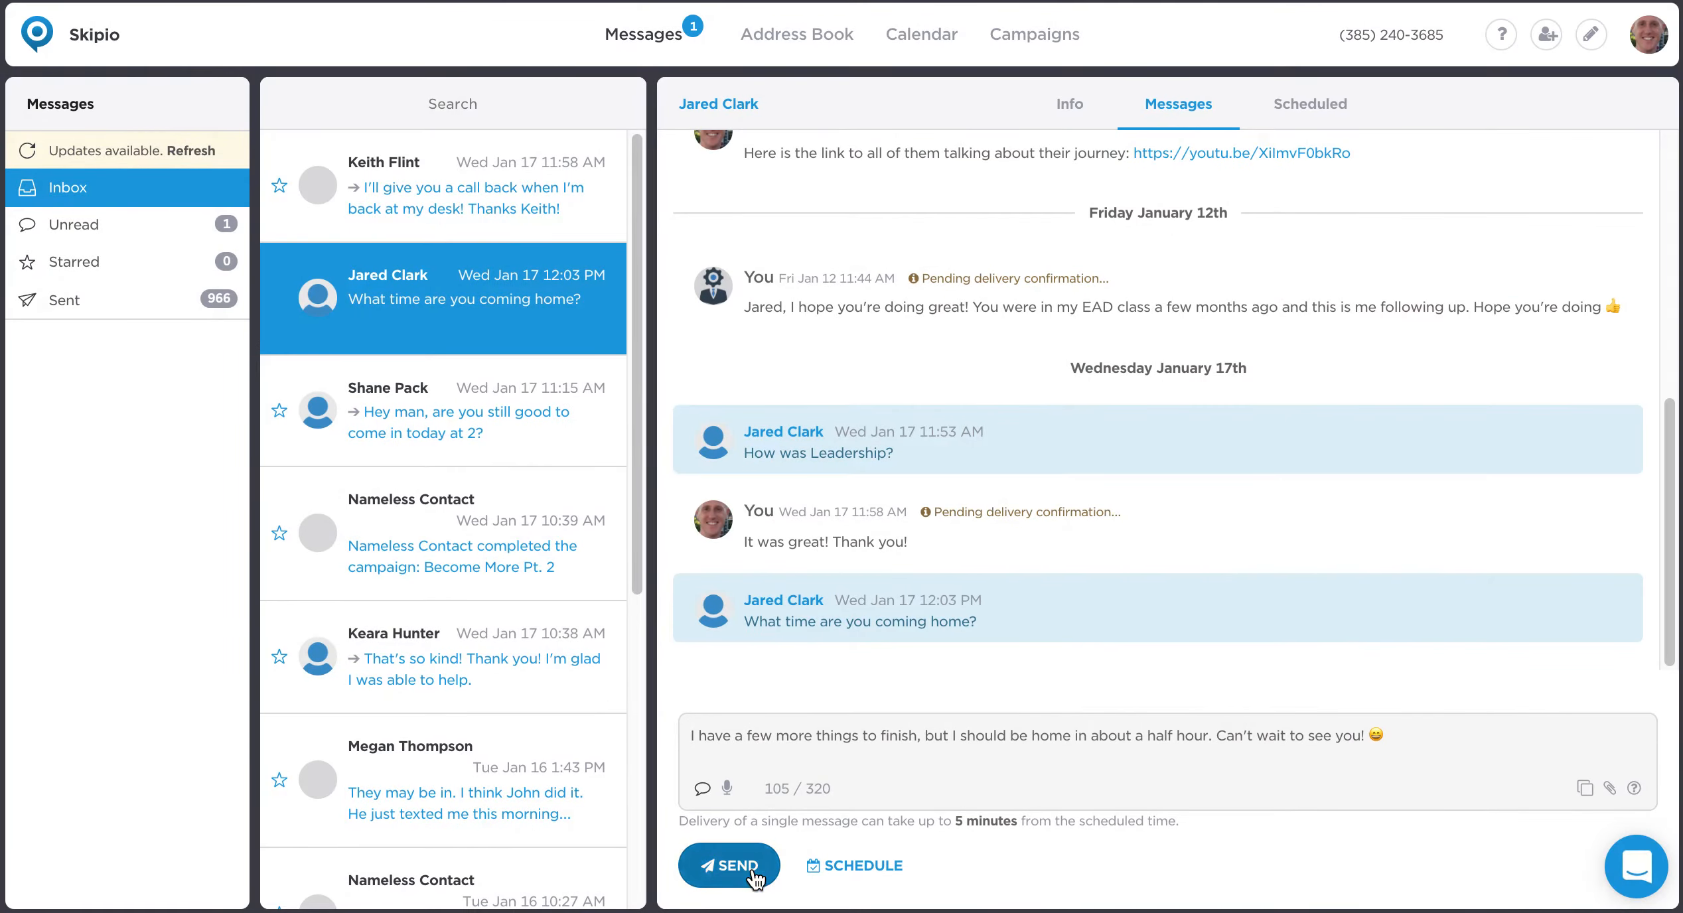
pyautogui.click(753, 871)
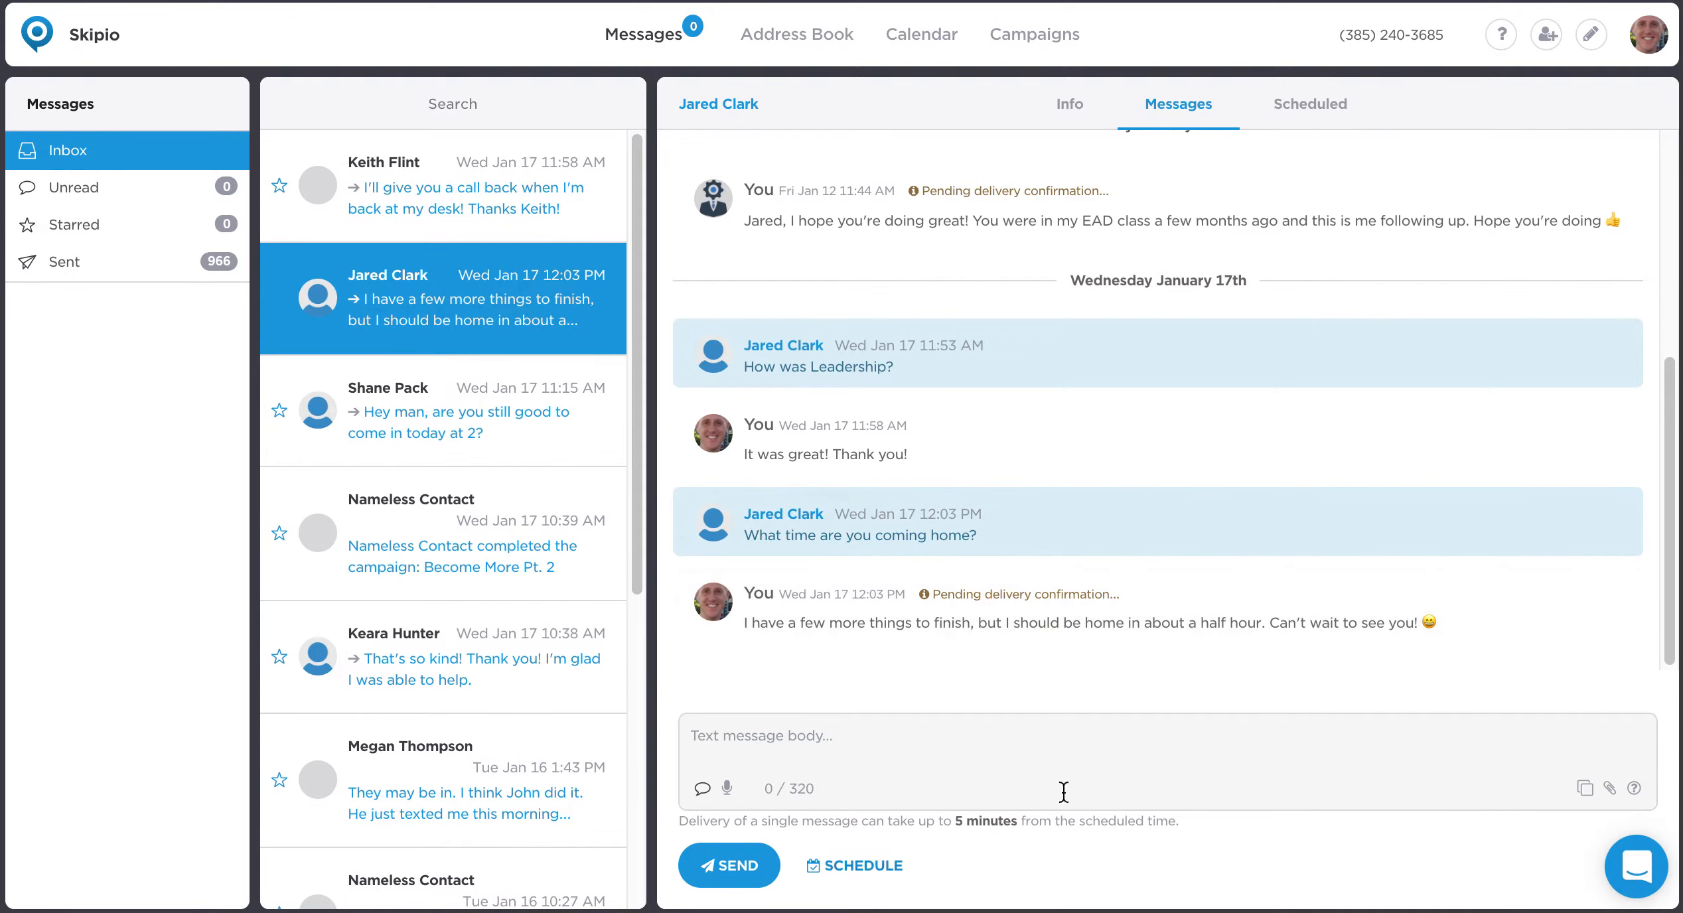
pyautogui.click(1581, 786)
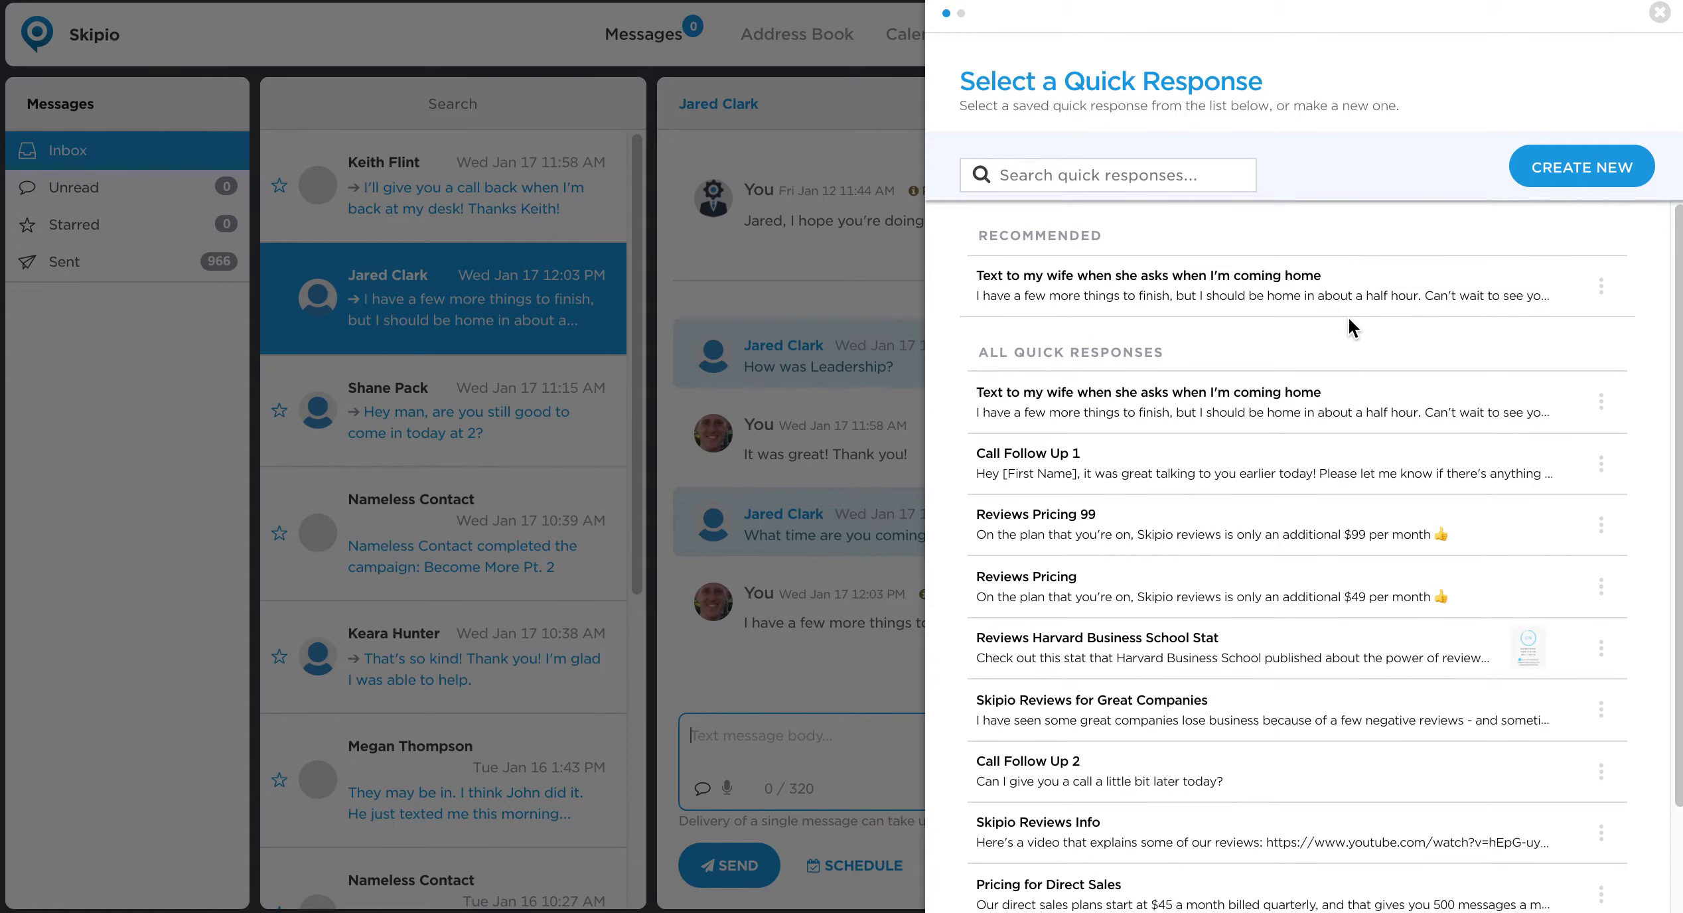
pyautogui.click(1609, 167)
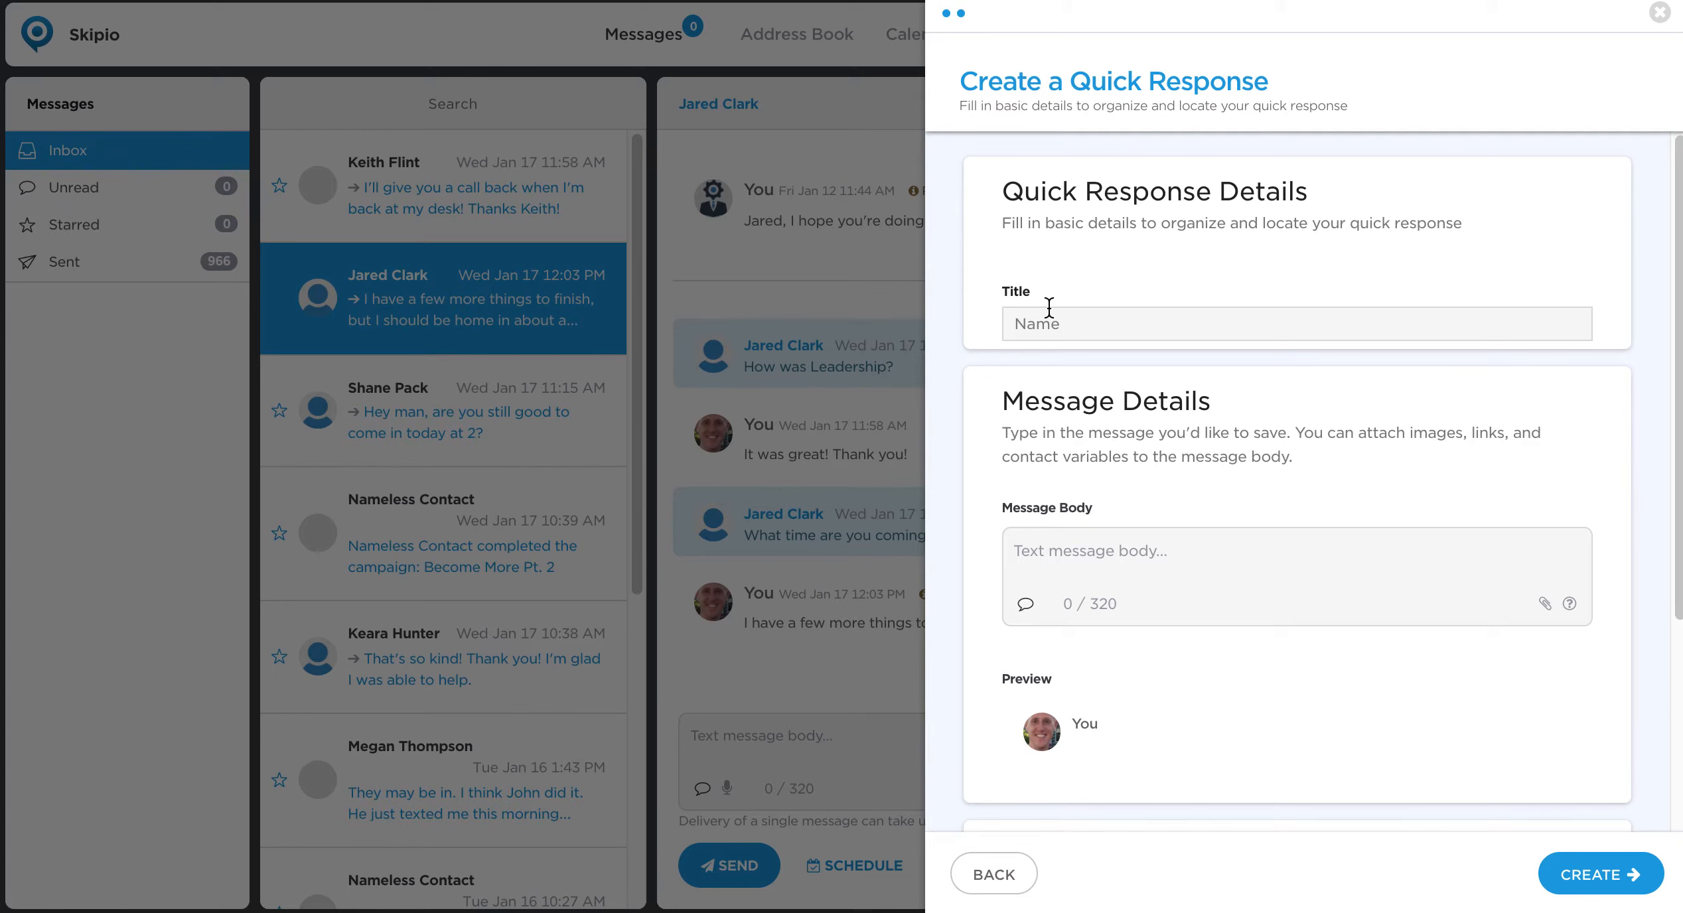
pyautogui.click(1658, 13)
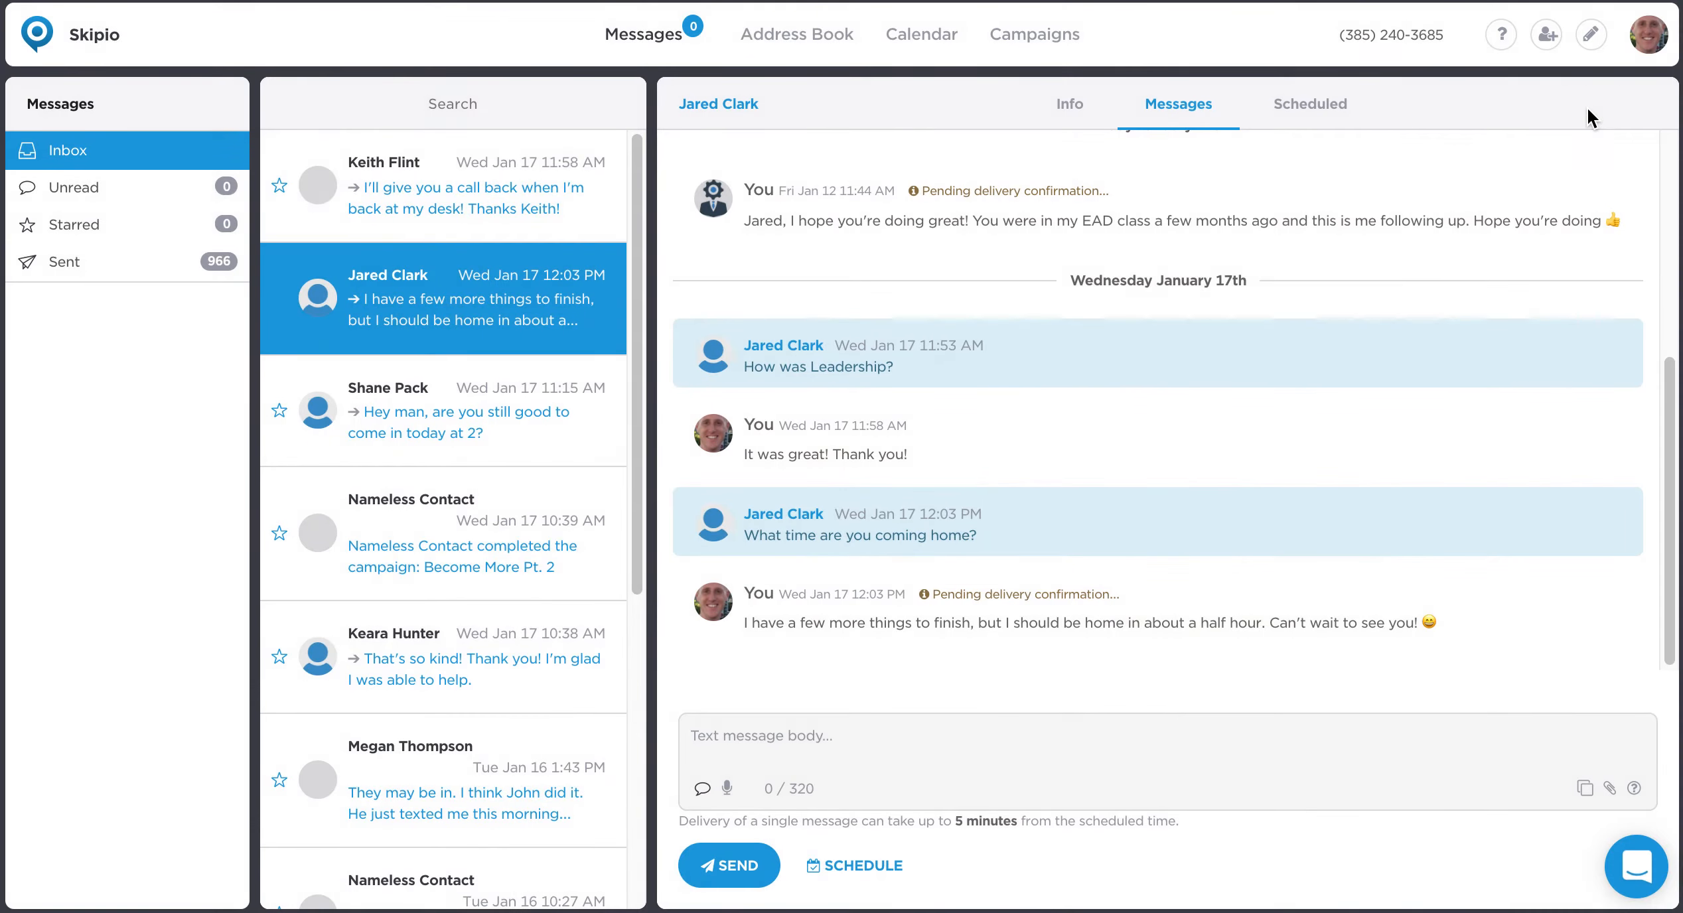
# Open the quick response list and search it for "wife", then for "skipio".
pyautogui.click(1584, 788)
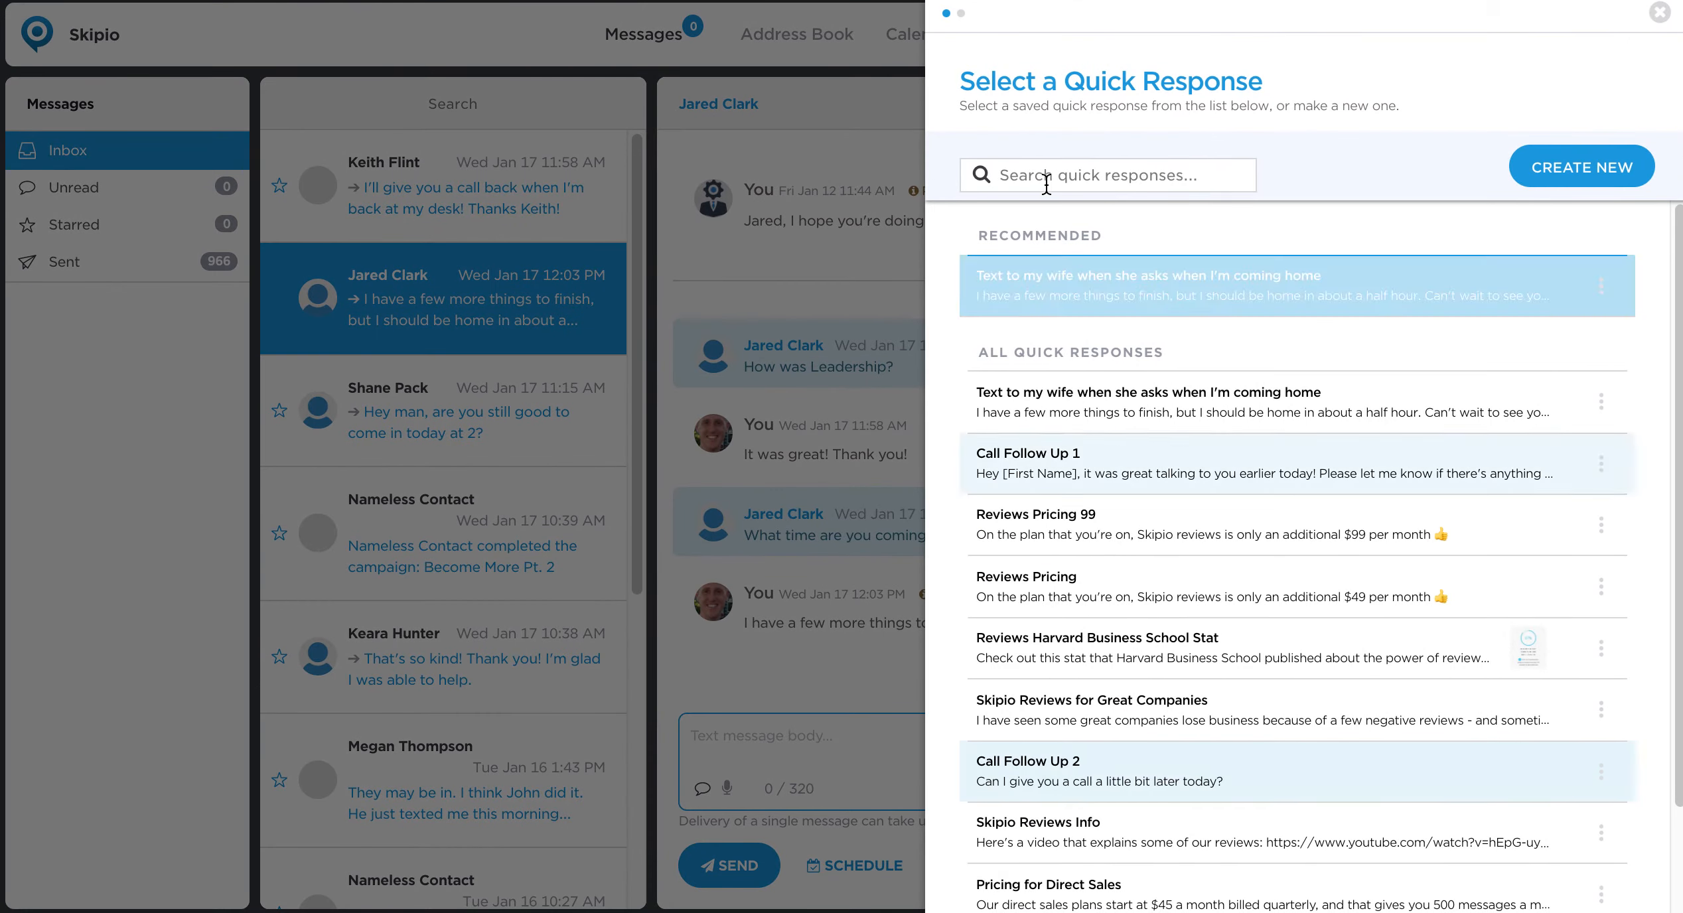
pyautogui.click(1048, 177)
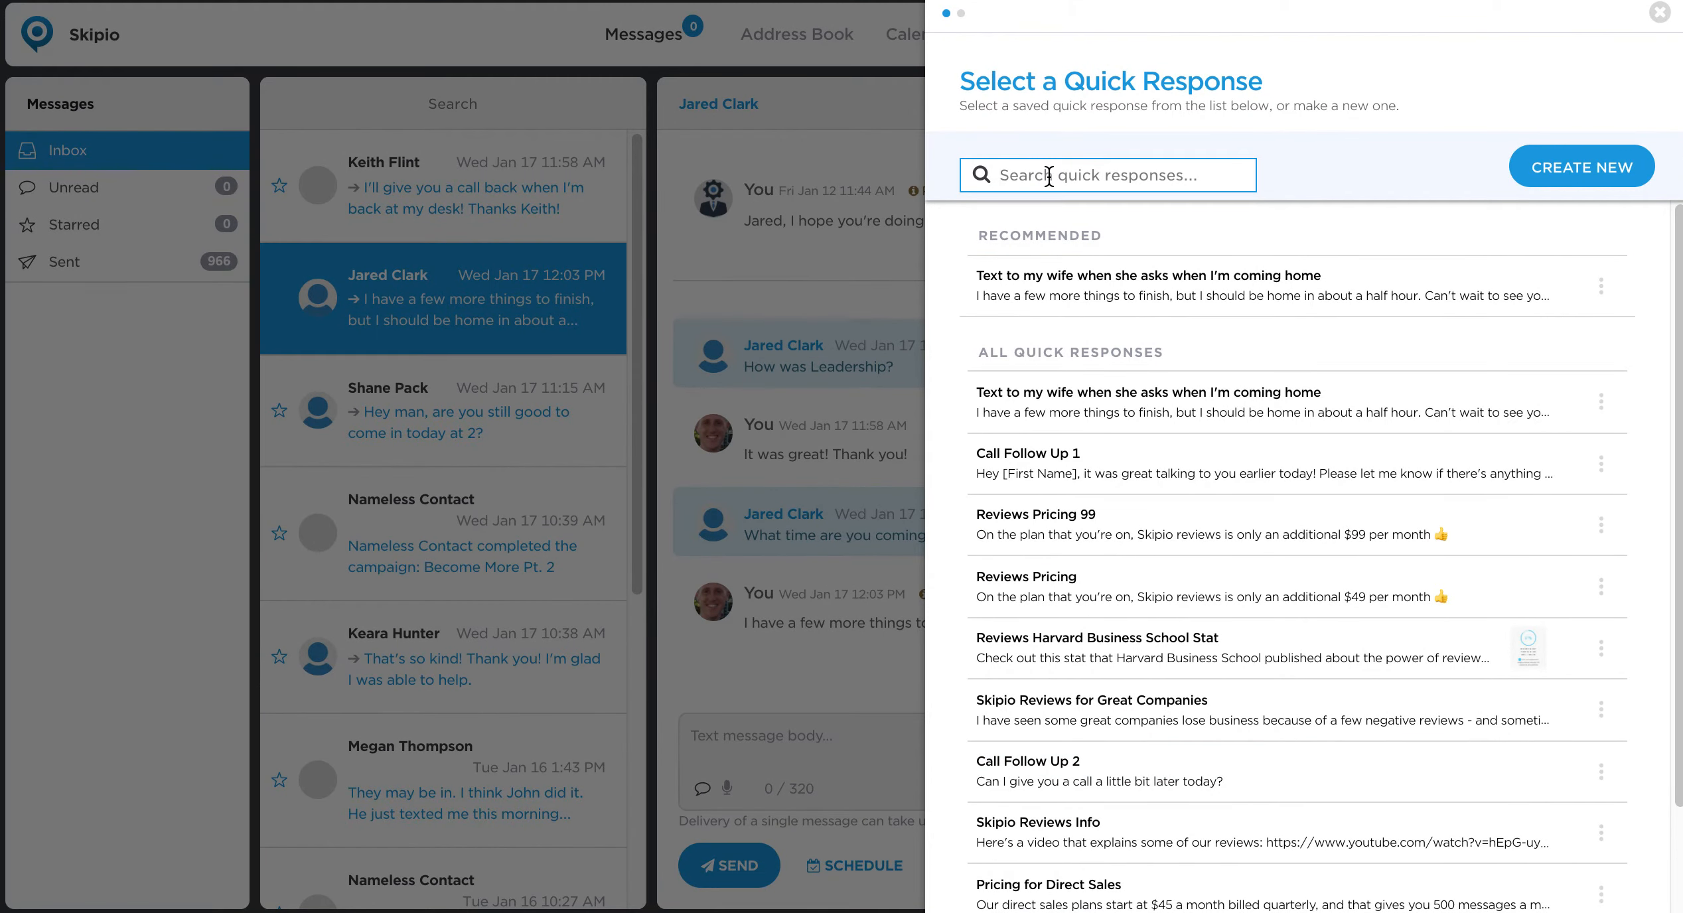
pyautogui.write('wife')
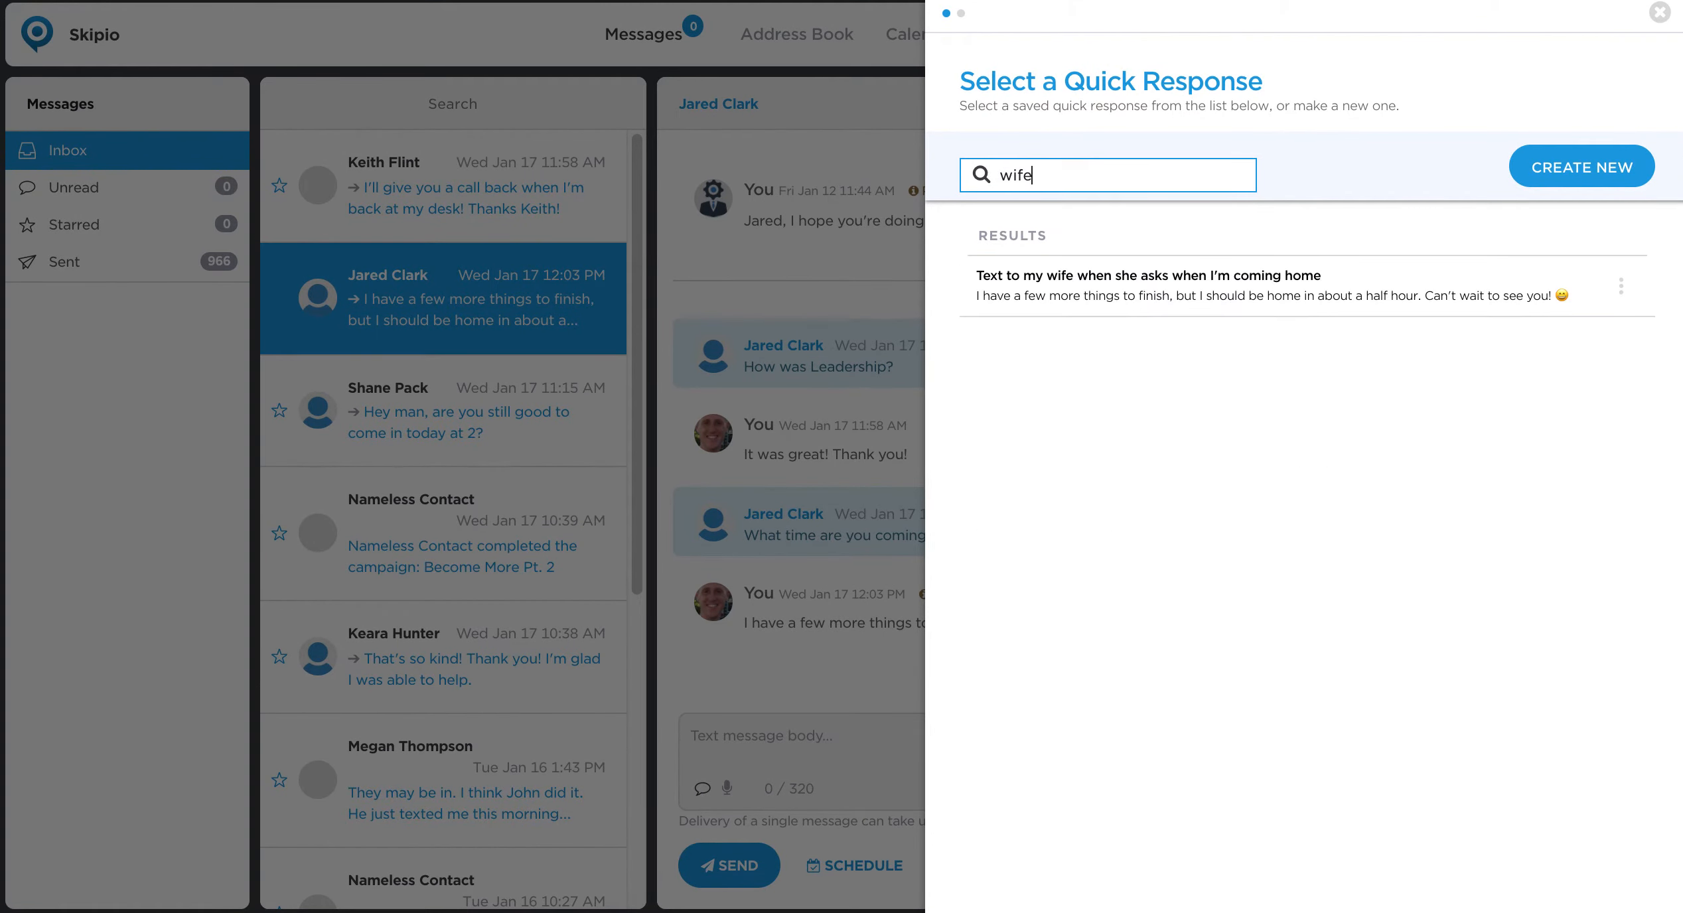
pyautogui.doubleClick(1052, 172)
pyautogui.write('skipio')
# Search the quick responses for "pricing", then for "call".
pyautogui.doubleClick(1052, 190)
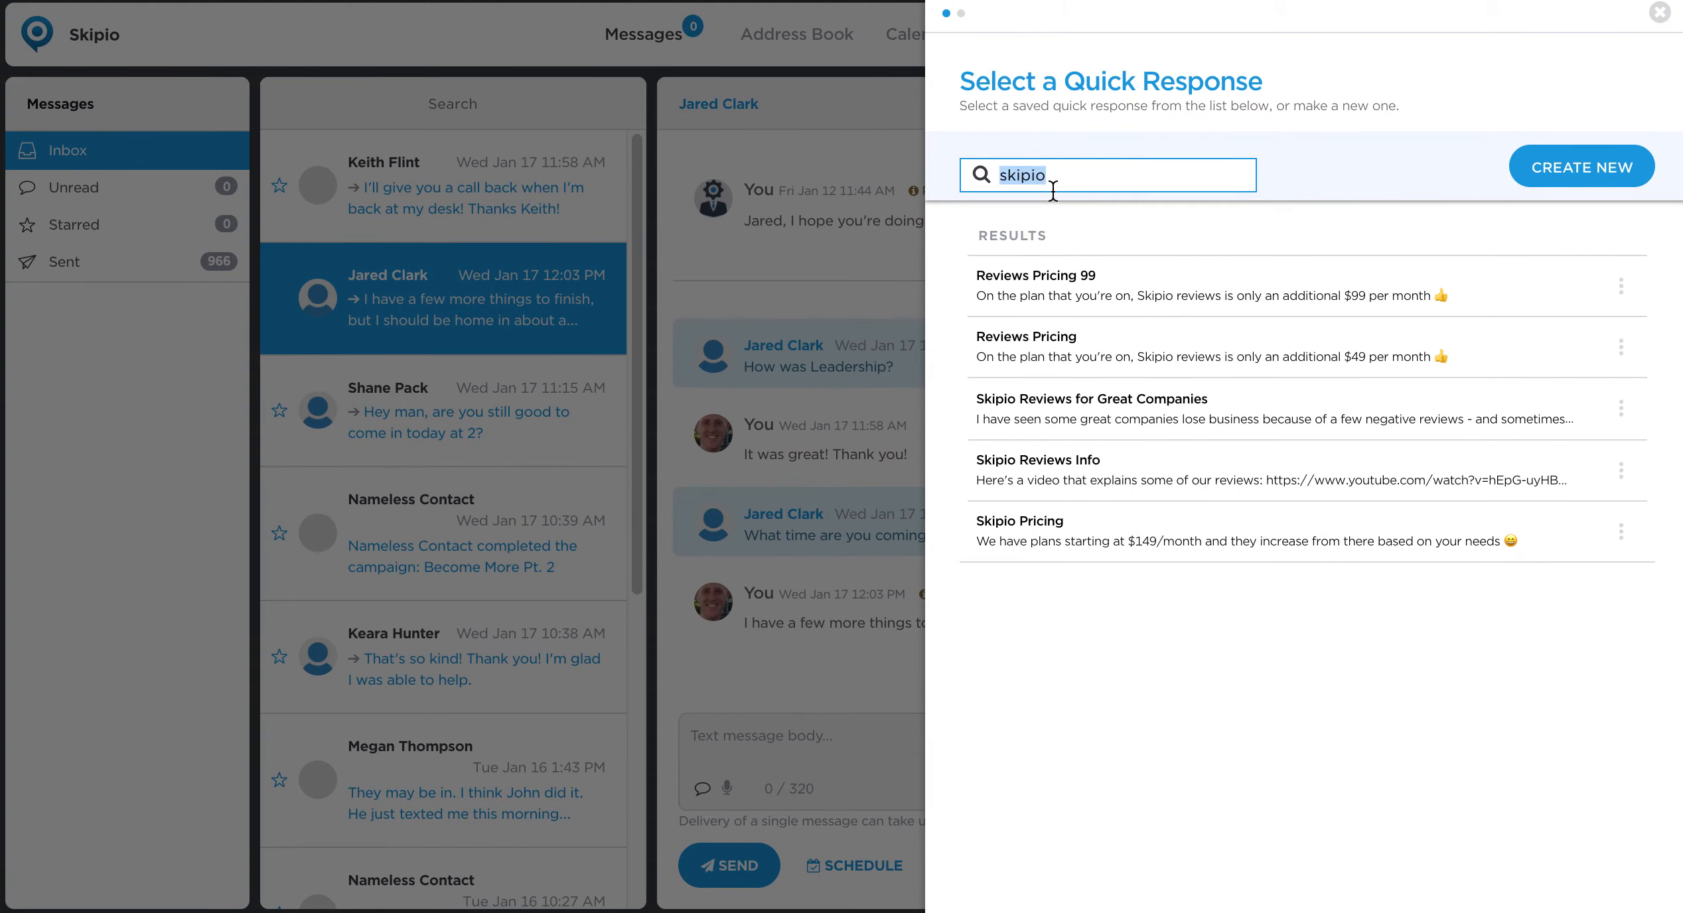
pyautogui.write('pricing')
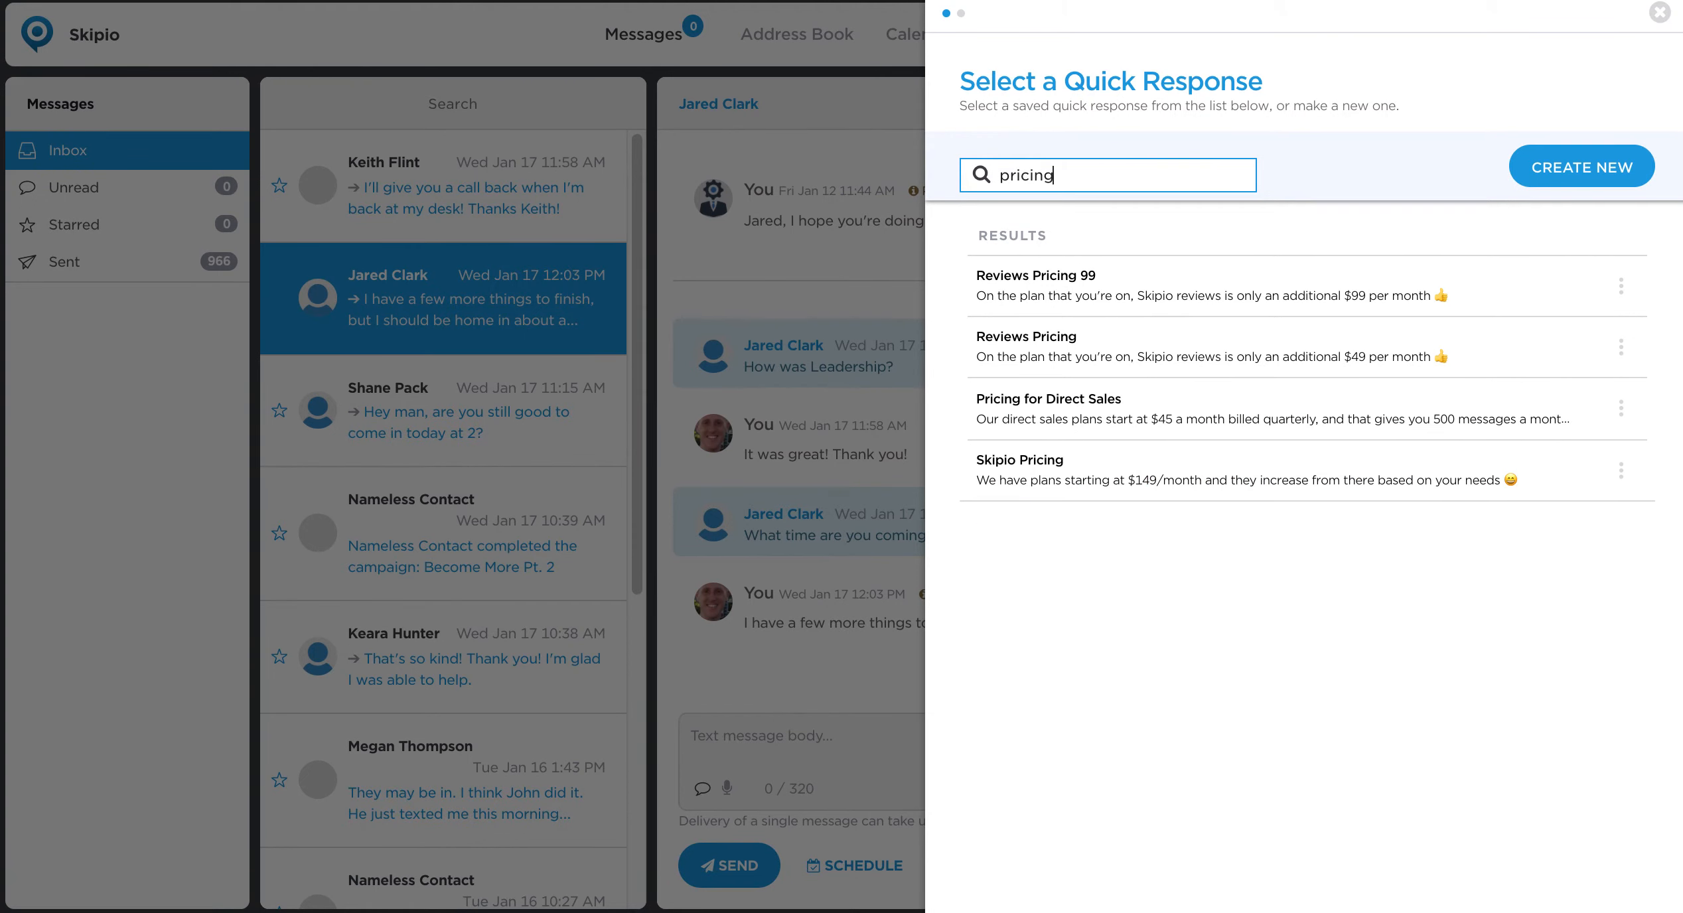
pyautogui.press('BackSpace')
pyautogui.press('BackSpace')
pyautogui.press('BackSpace')
pyautogui.press('BackSpace')
pyautogui.press('BackSpace')
pyautogui.press('BackSpace')
pyautogui.press('BackSpace')
pyautogui.write('call')
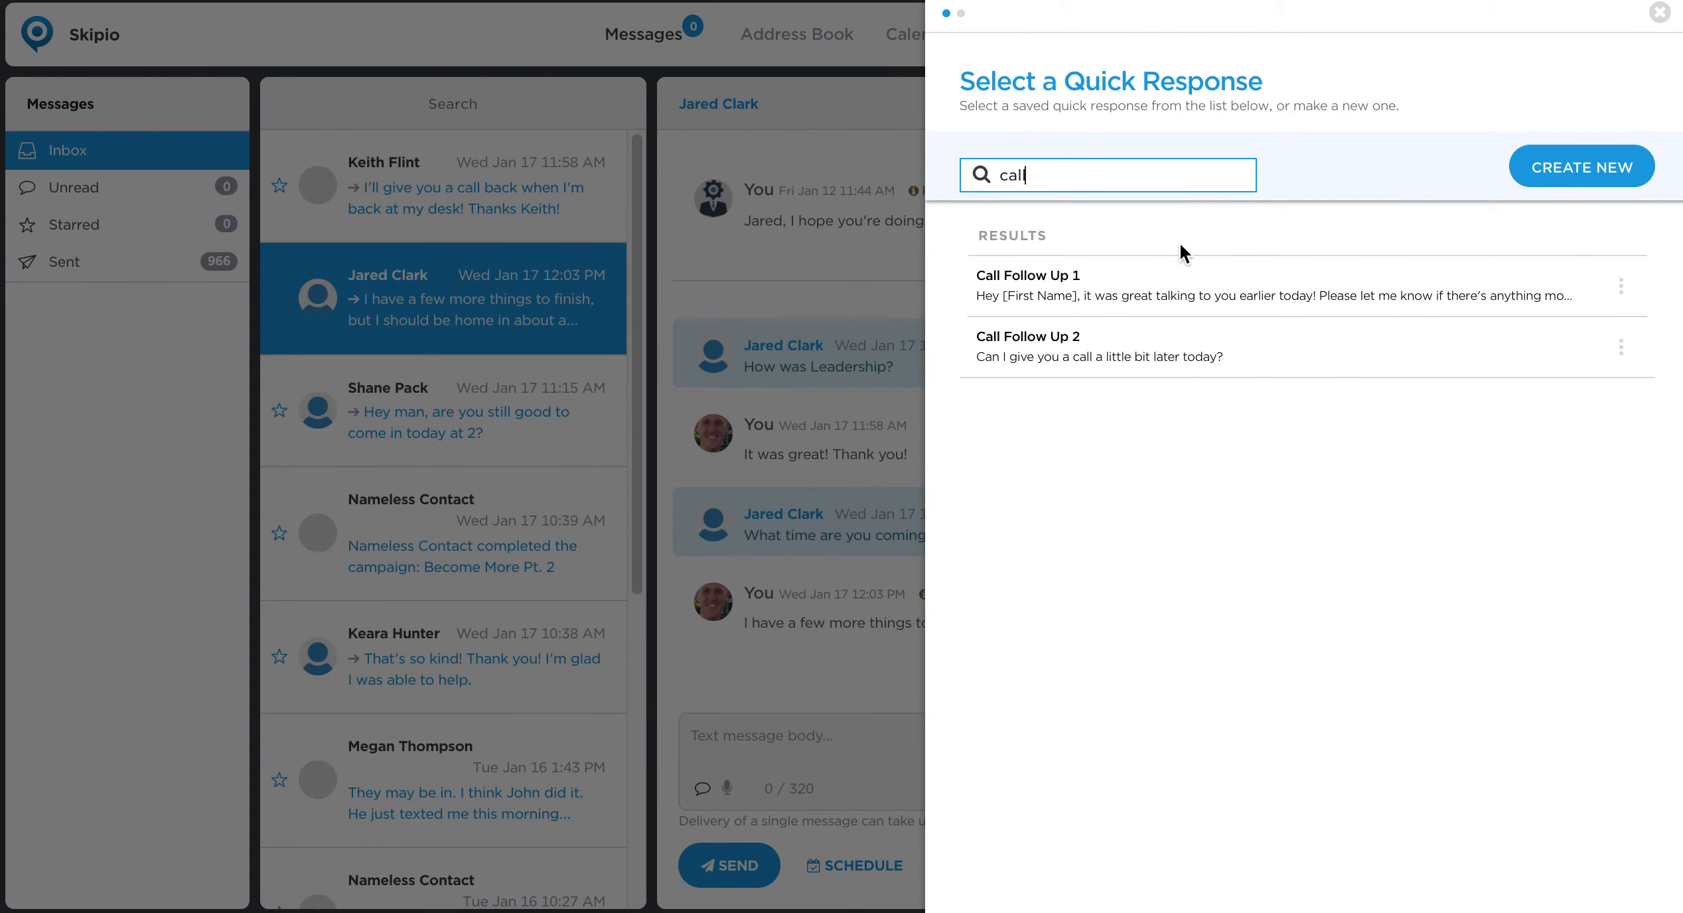
# Clear the quick response search and look over the full list of saved responses.
pyautogui.doubleClick(1120, 169)
pyautogui.press('BackSpace')
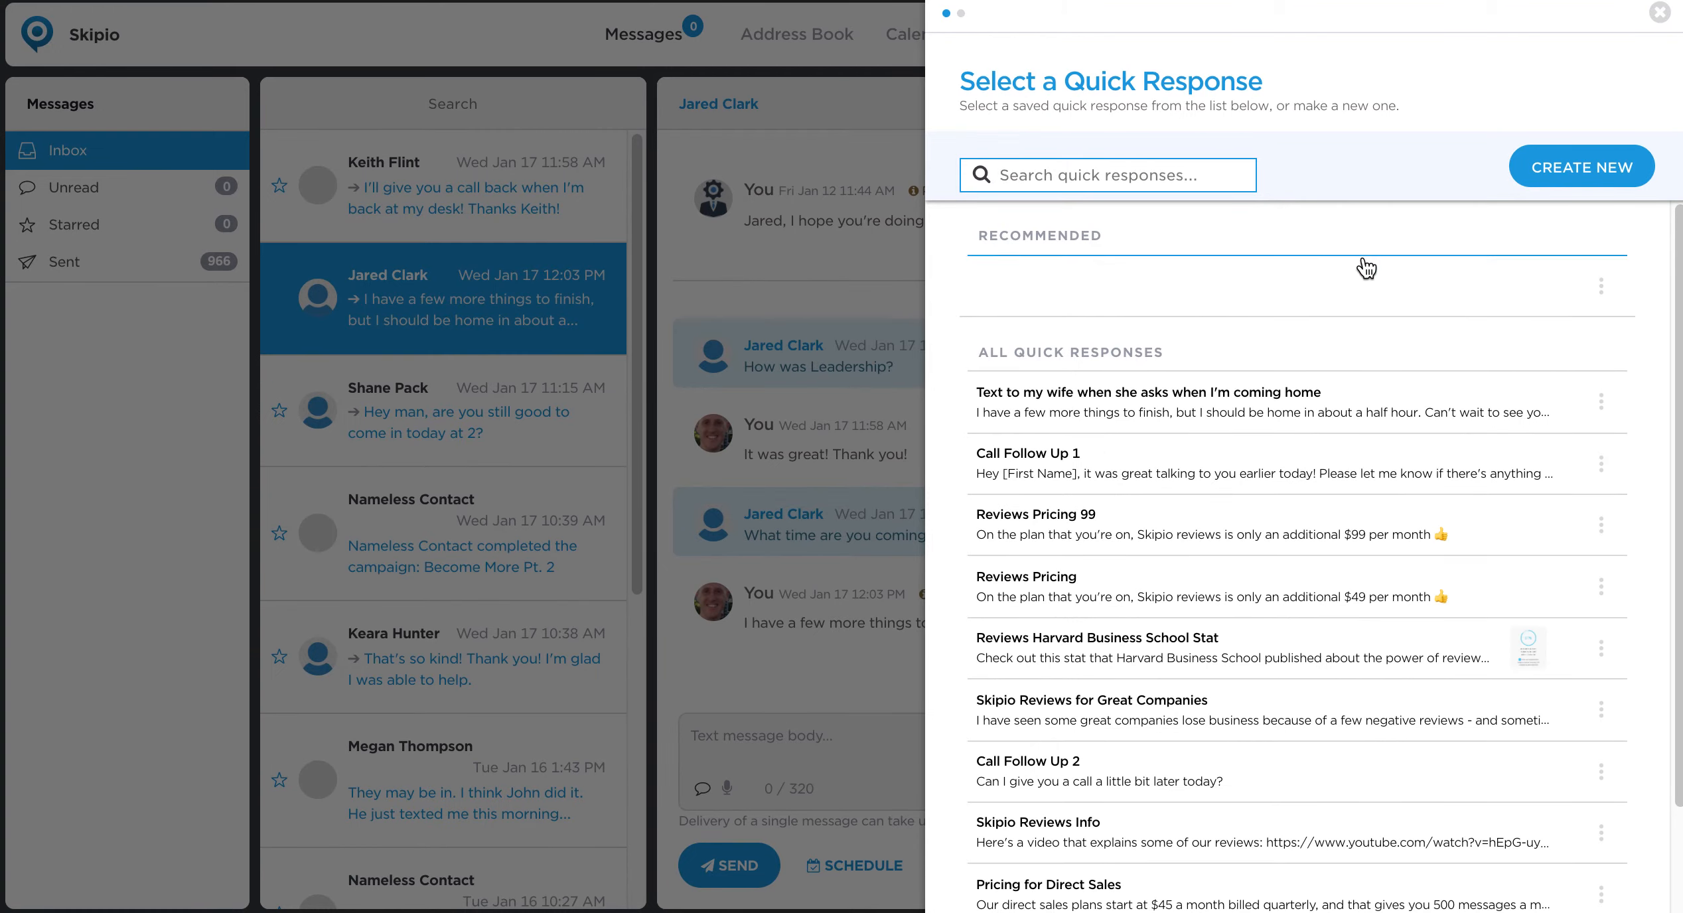
pyautogui.scroll(-2, 1389, 342)
pyautogui.scroll(2, 1389, 342)
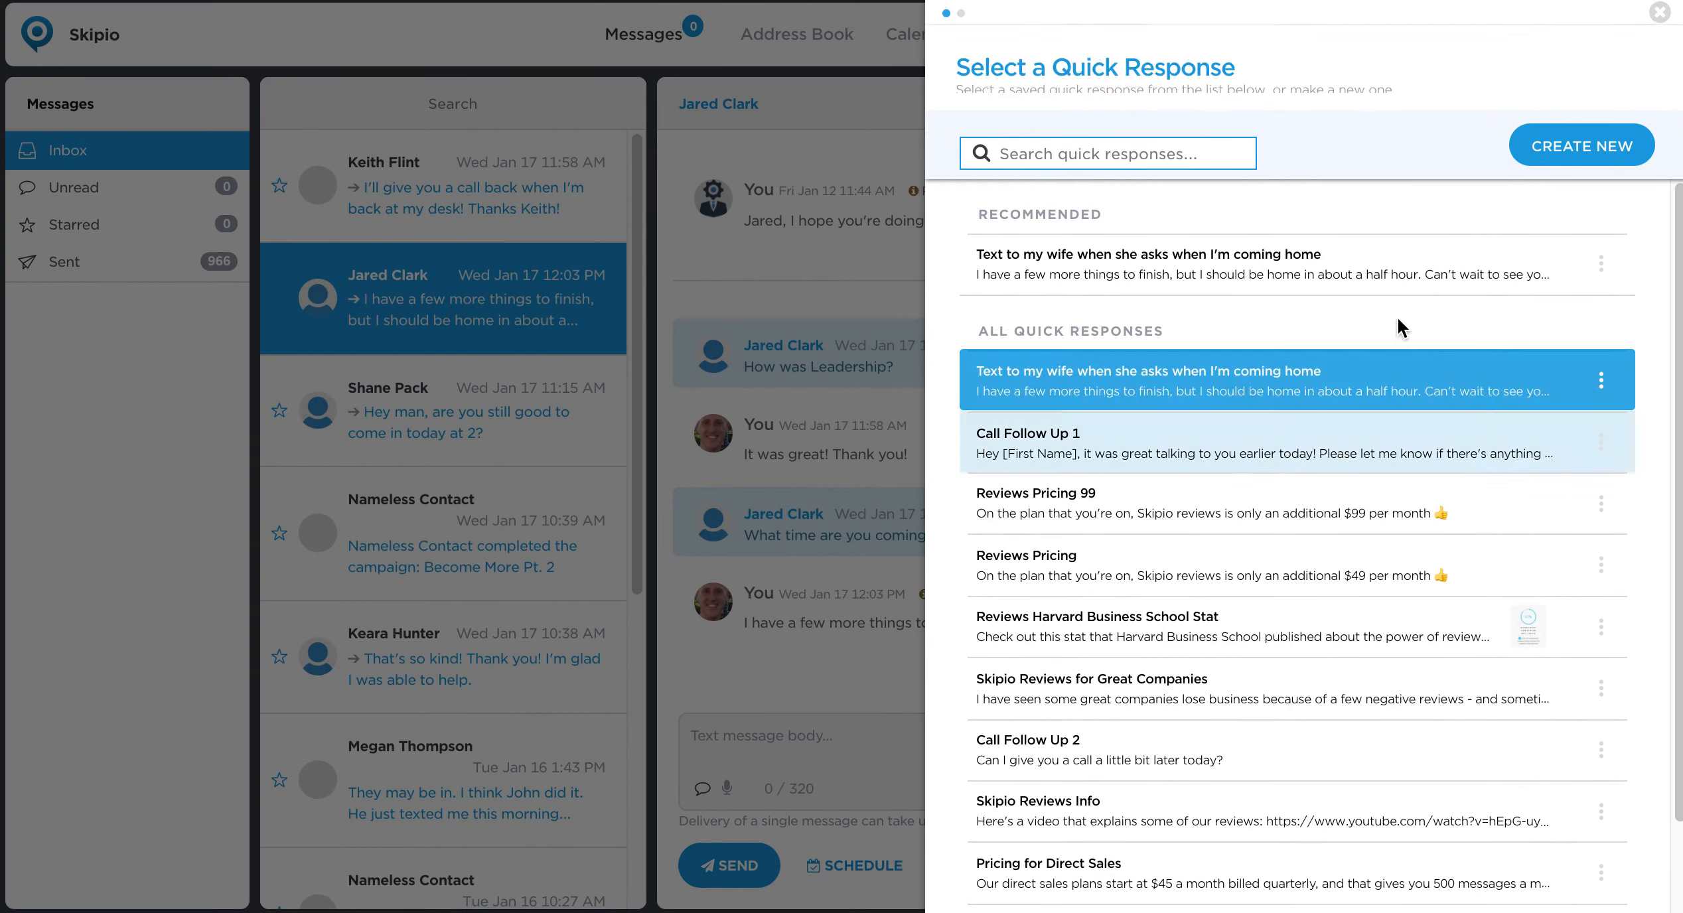
# Open a blank quick response form, examine the available attachment sources for its message body, and close the file picker.
pyautogui.click(1598, 181)
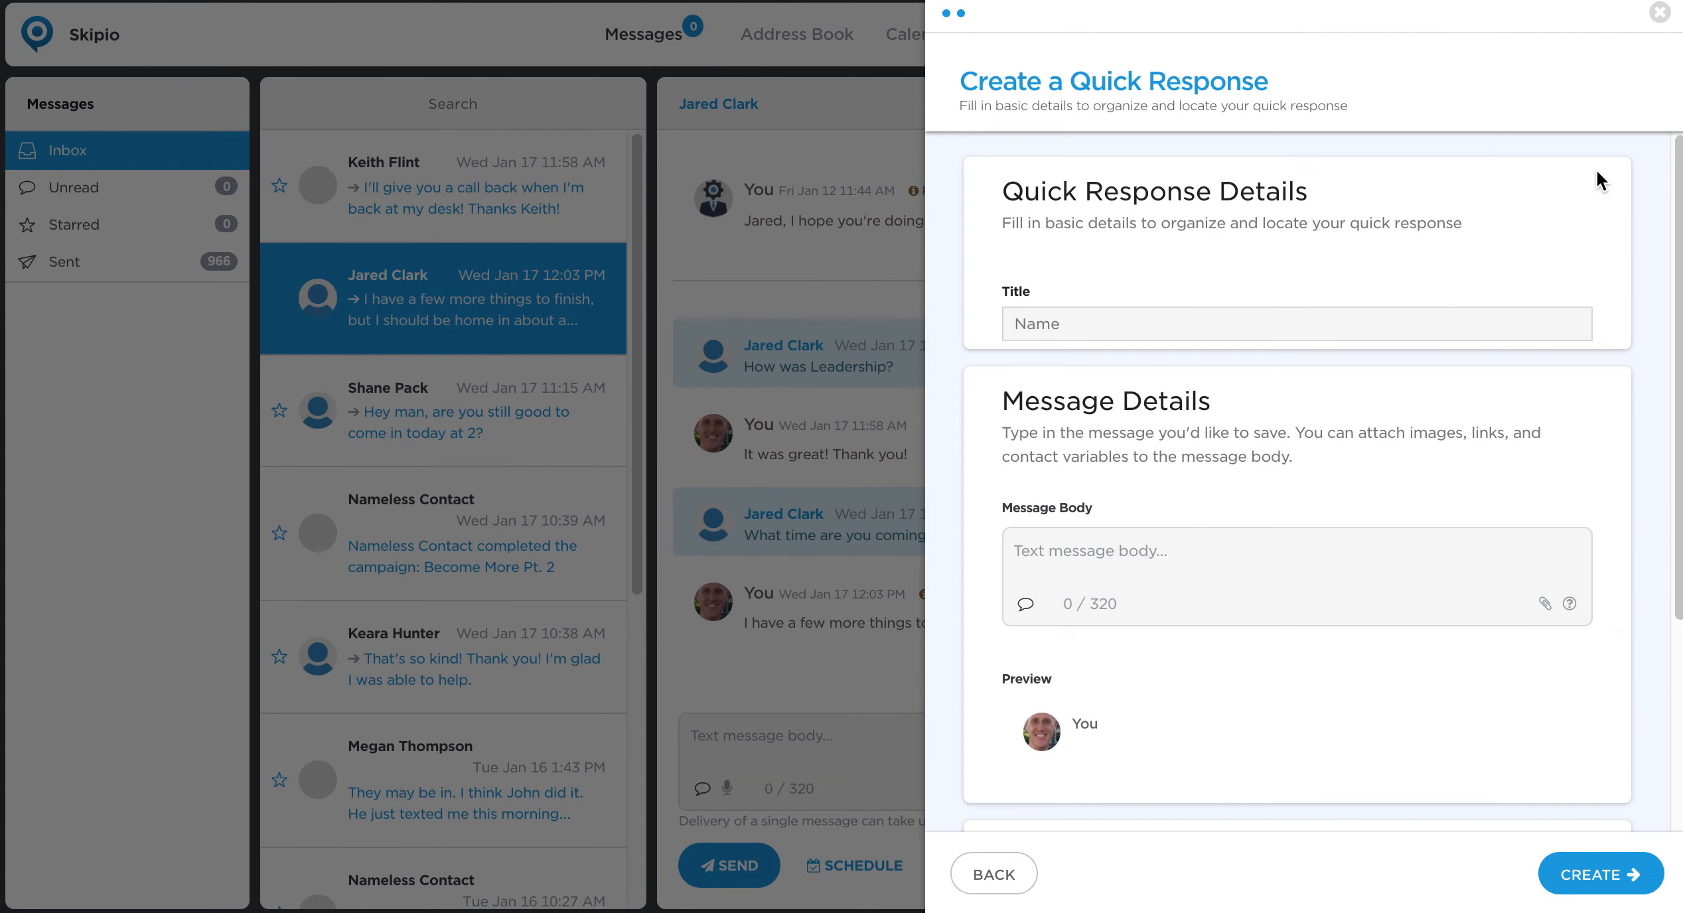
pyautogui.click(1069, 316)
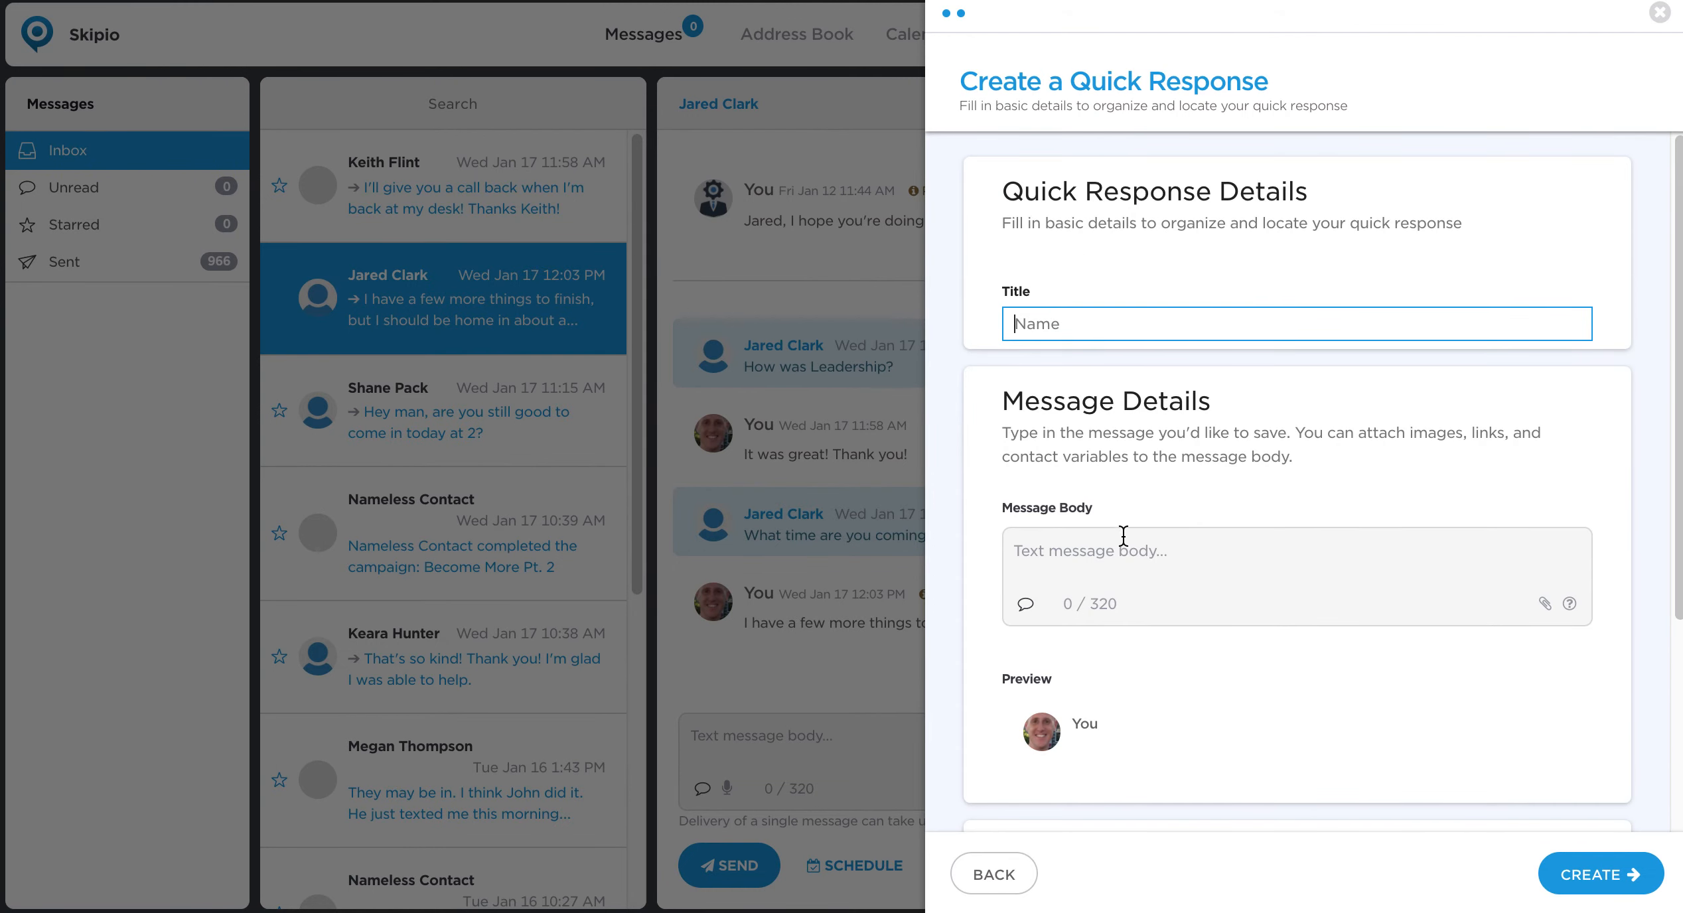
pyautogui.click(1545, 605)
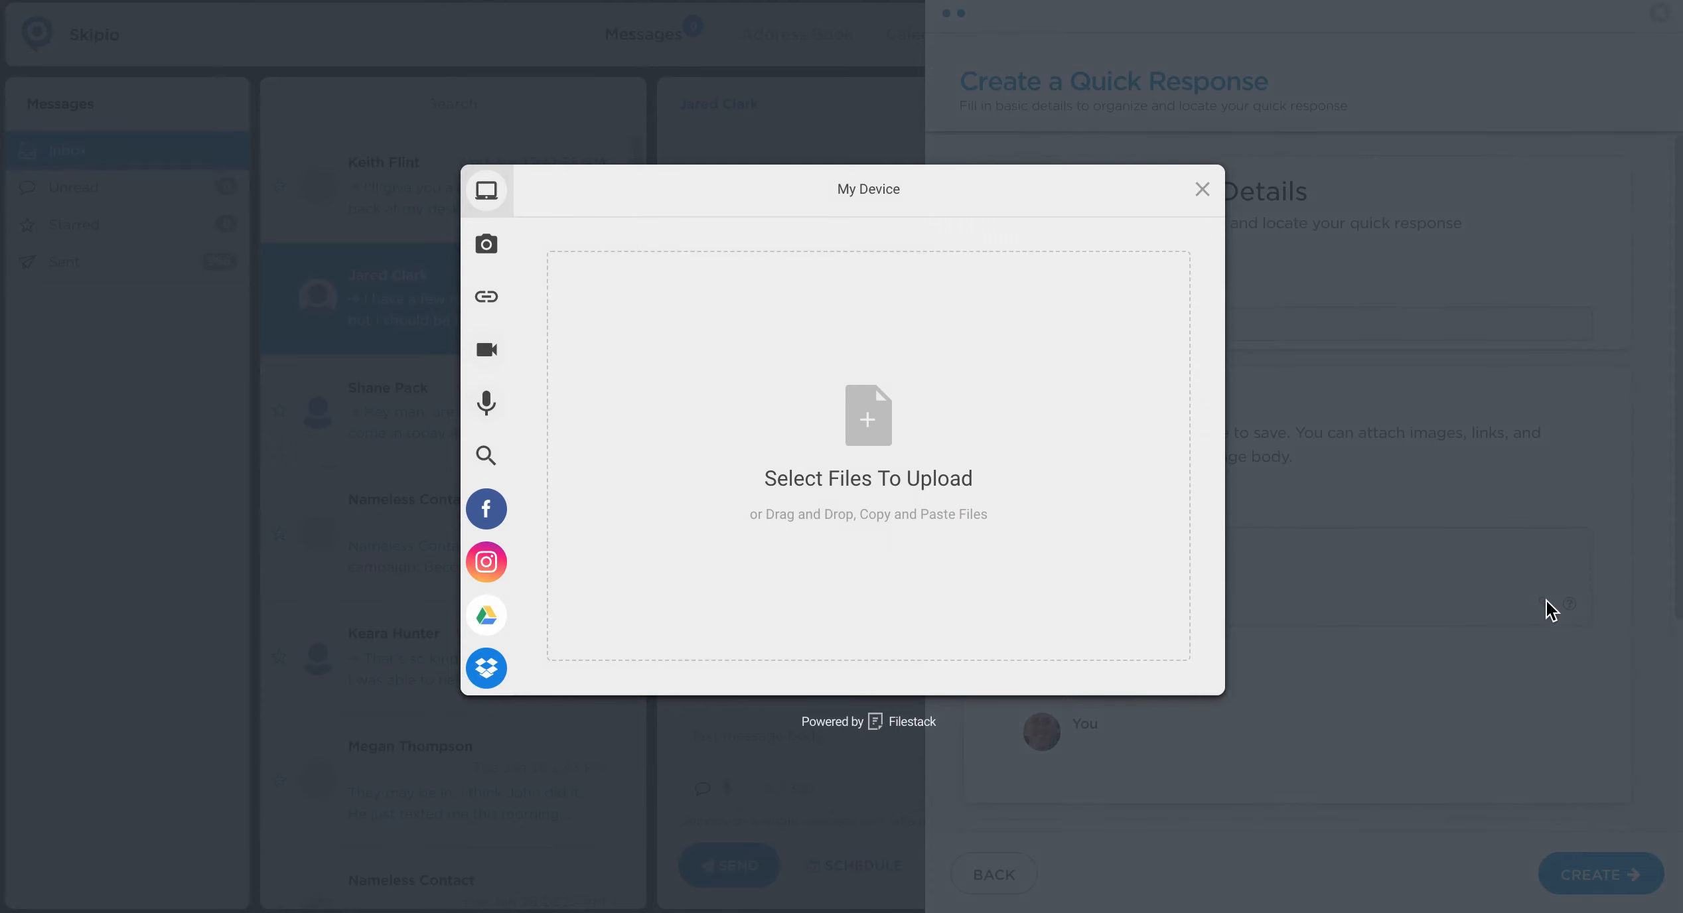
pyautogui.moveTo(499, 360)
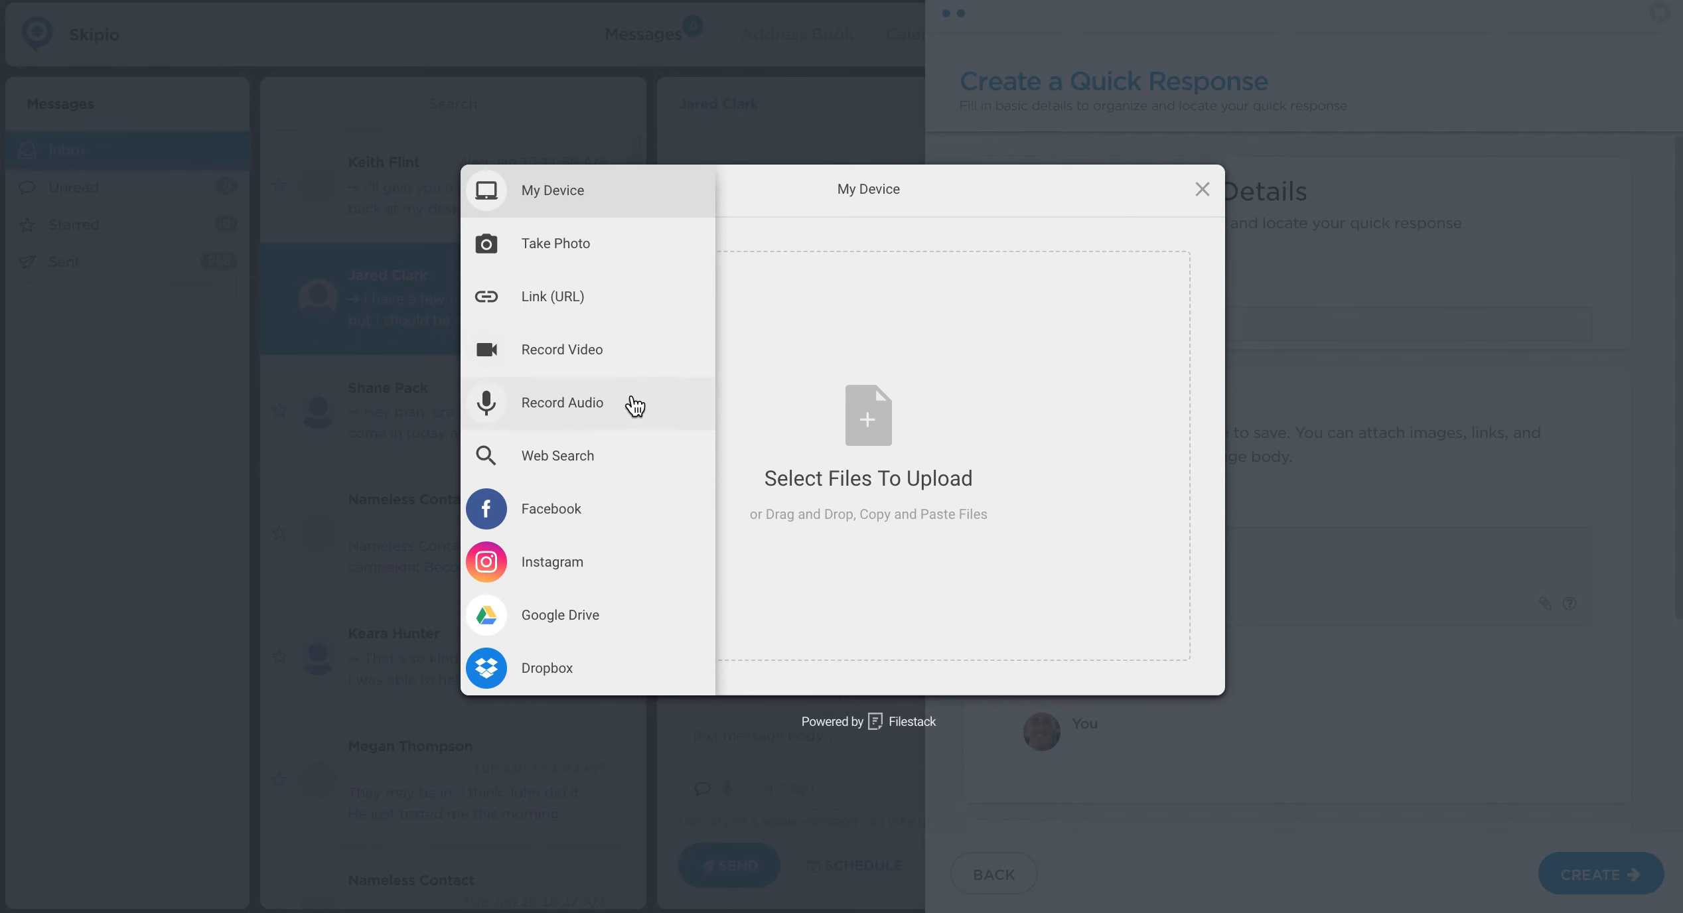
pyautogui.click(1204, 191)
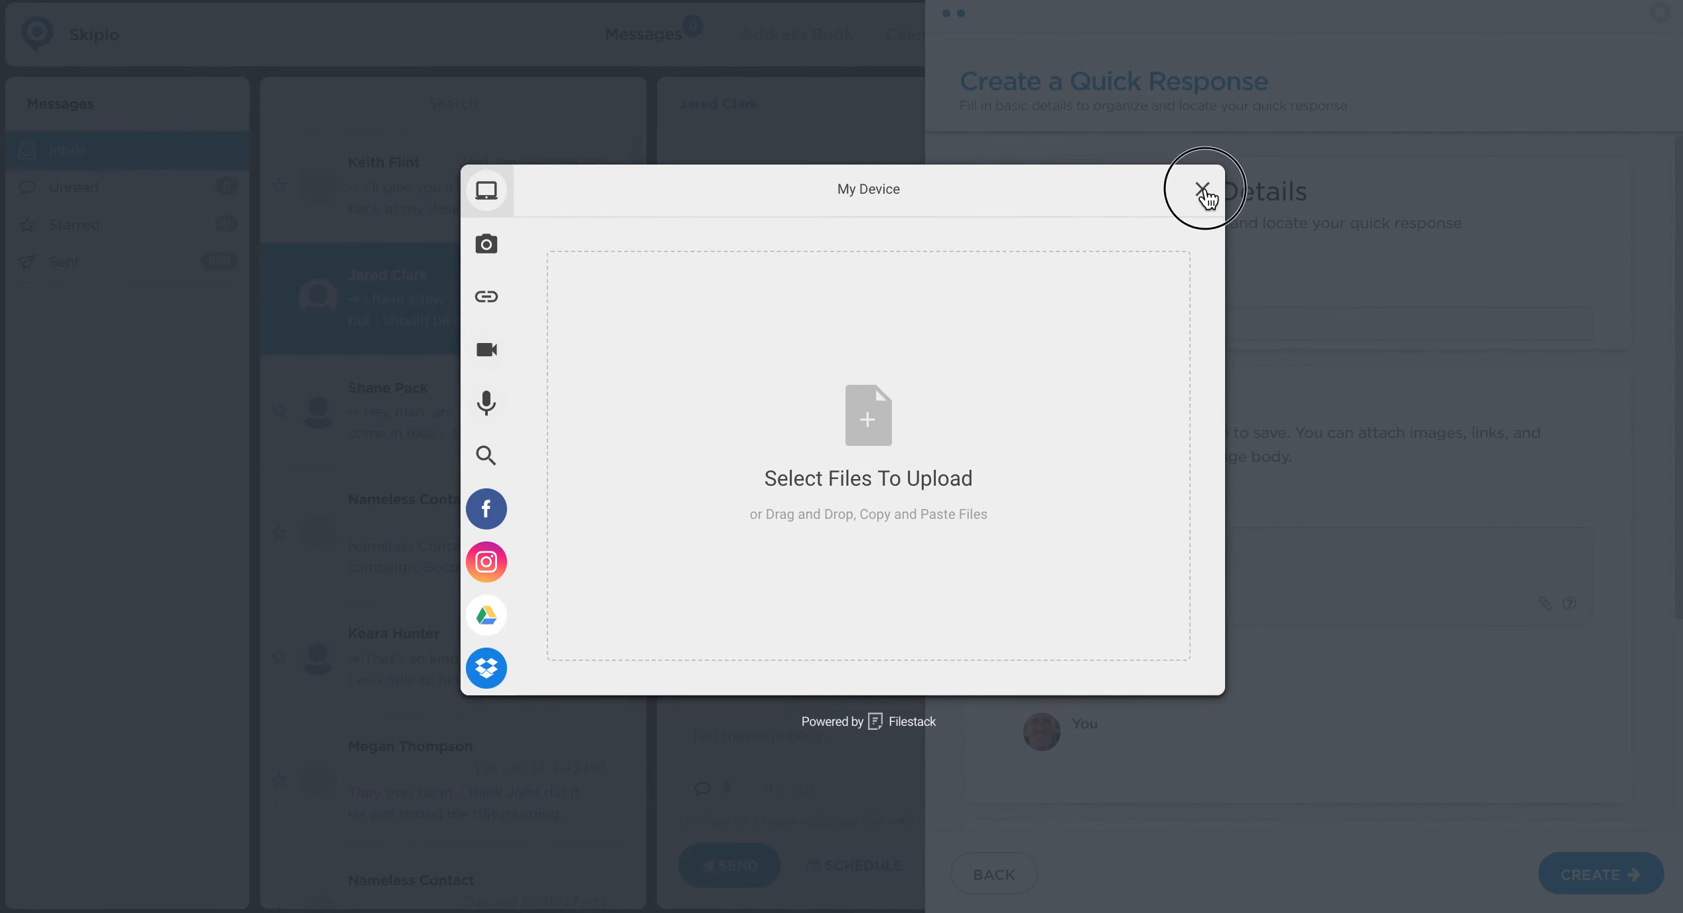
# Examine the Keywords section of the new quick response form and place the cursor in its Keywords field.
pyautogui.scroll(-4, 1300, 474)
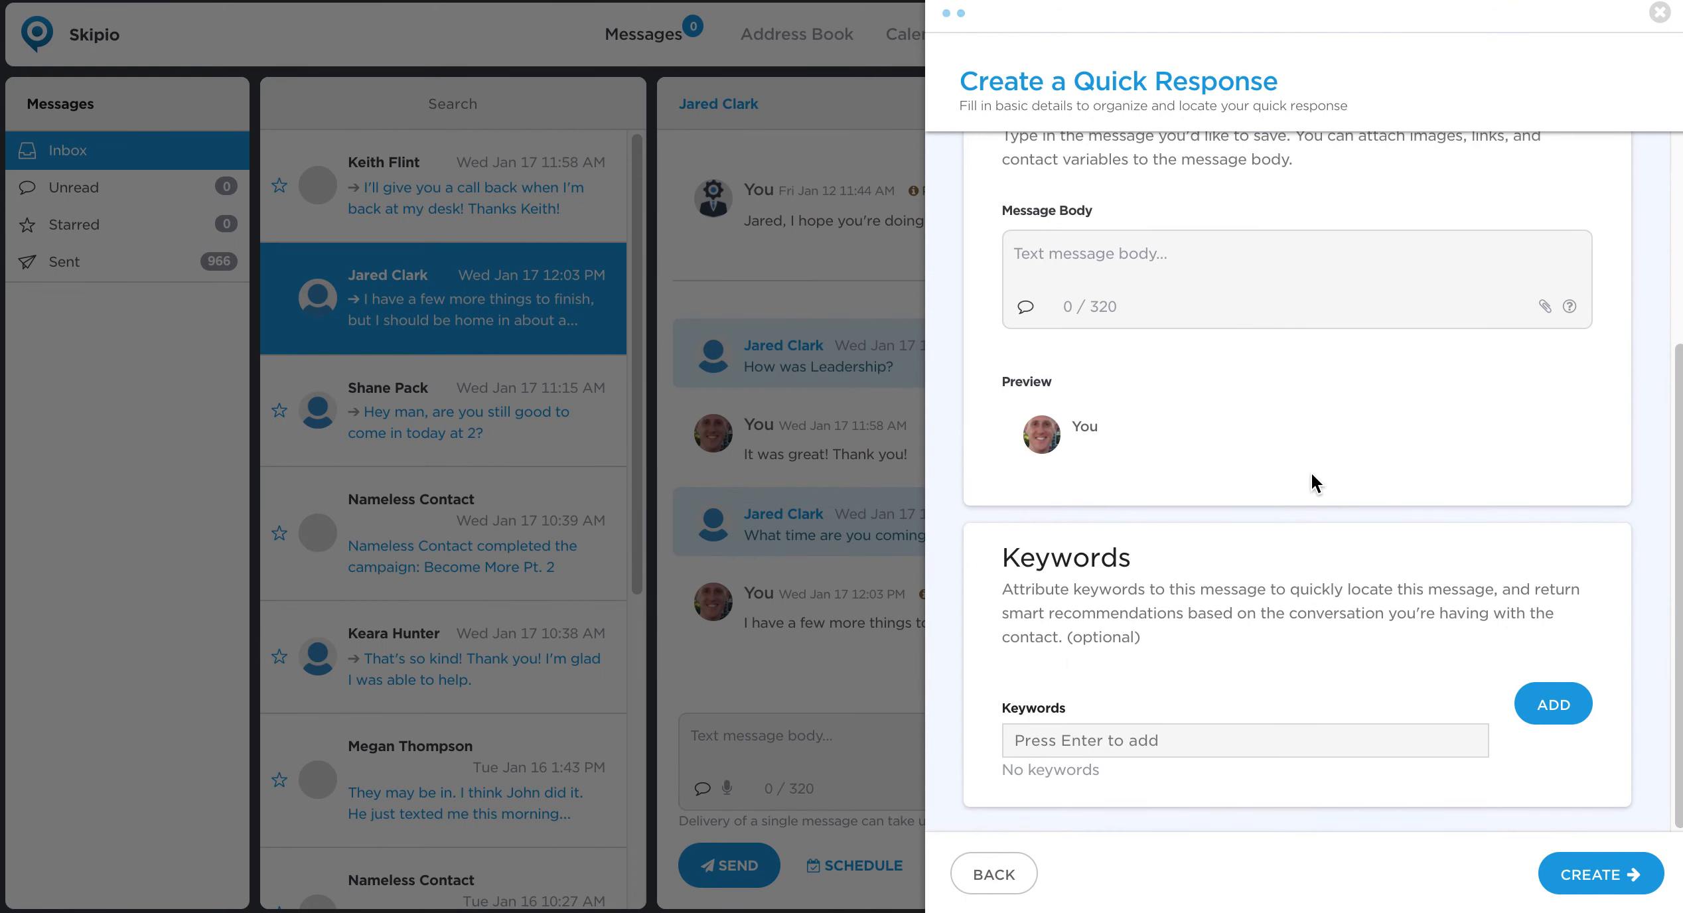
pyautogui.click(1156, 800)
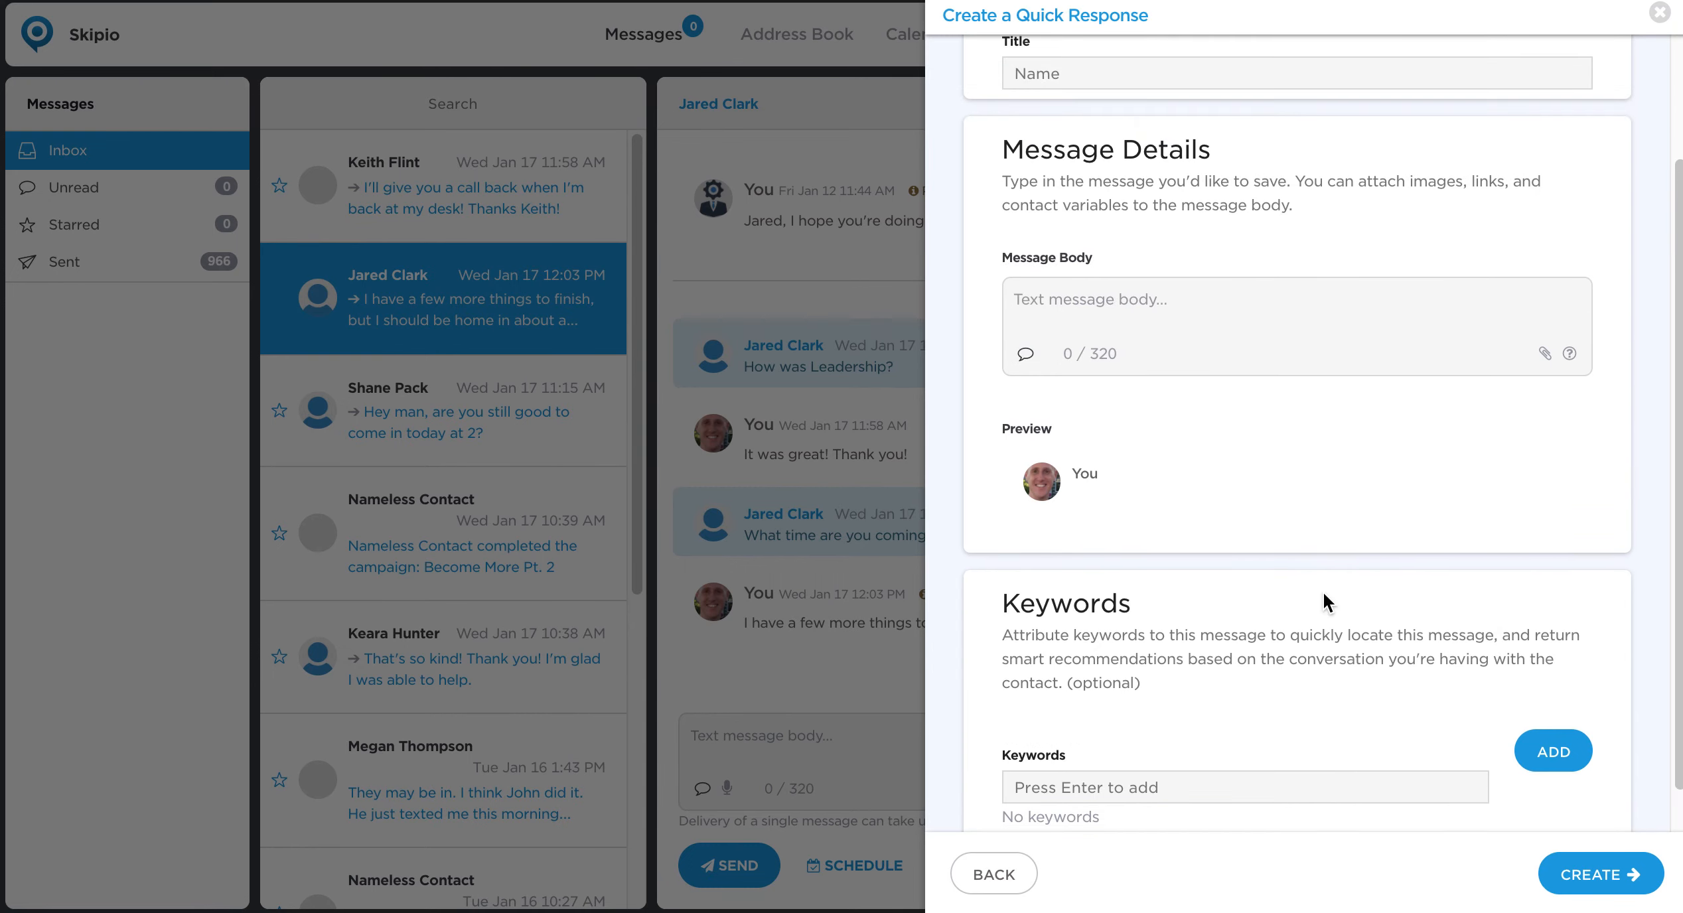
pyautogui.click(1220, 792)
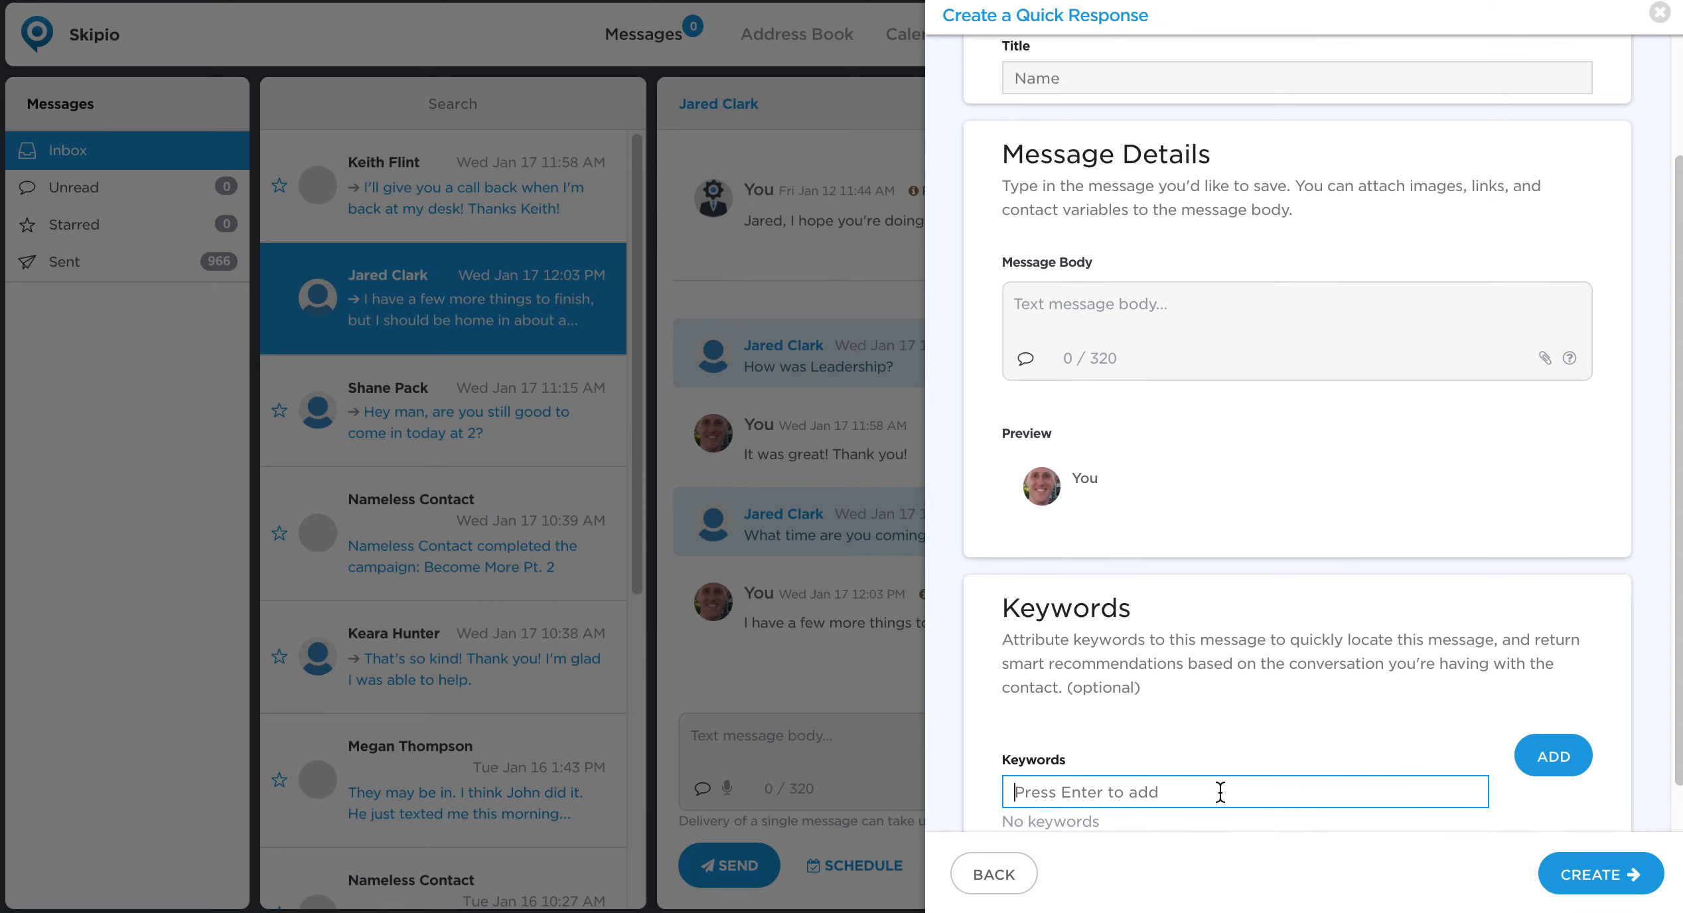